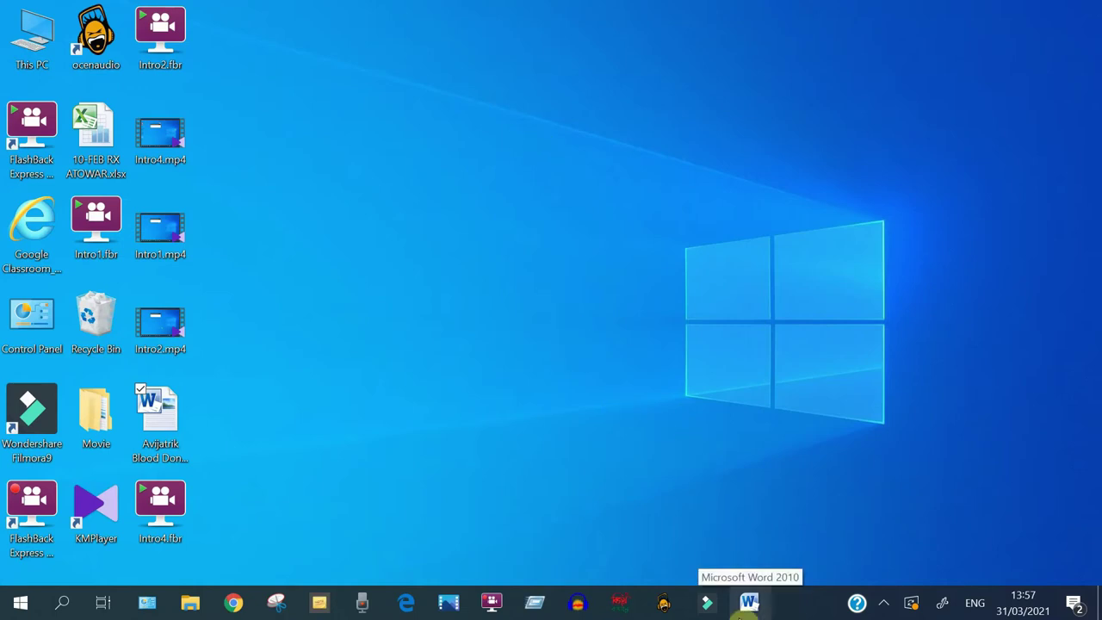
Step: Launch Word 2010 with blank Document1 and close the Office Activation Wizard warning
click(747, 608)
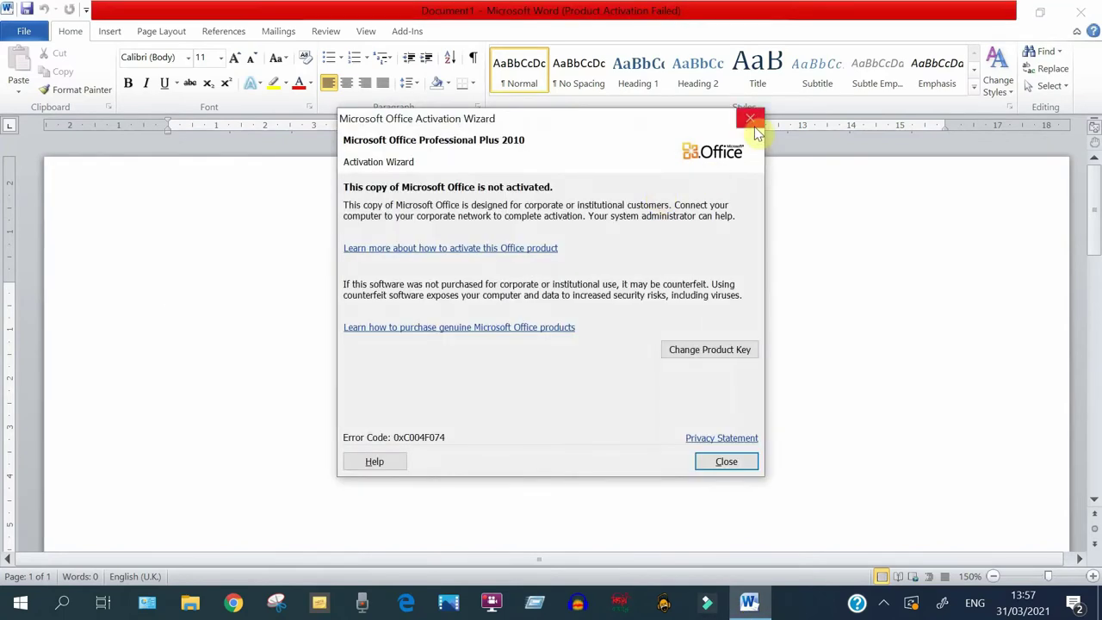
click(754, 127)
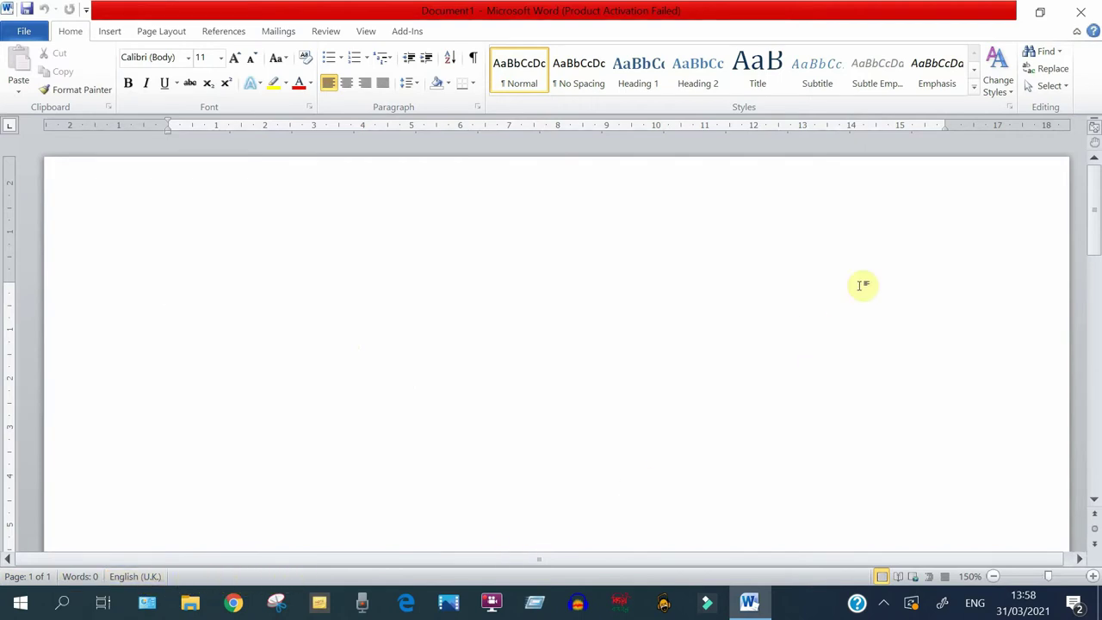
mouse_move(1096, 213)
mouse_down()
mouse_move(1098, 317)
mouse_move(1099, 184)
mouse_up()
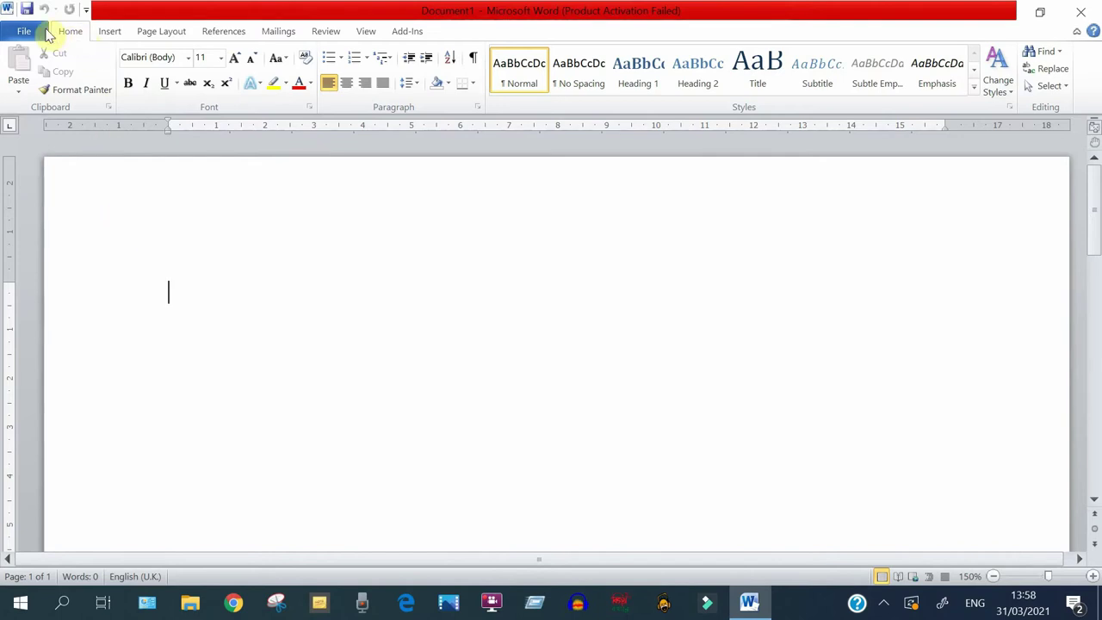
Step: Create Document2 from the Blank document template under File > New
click(38, 32)
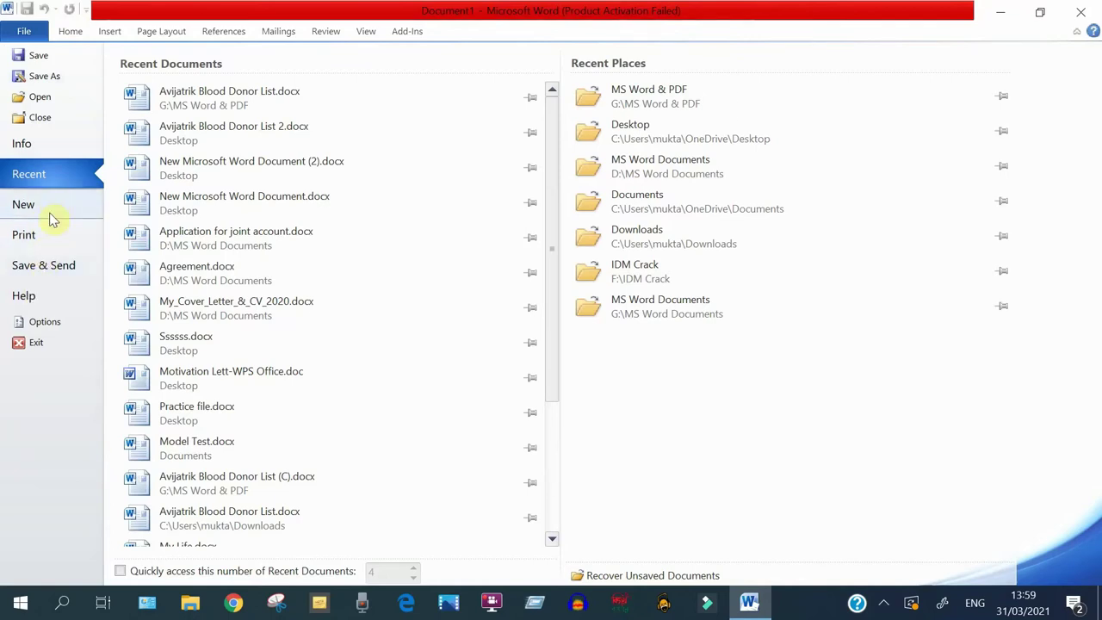
click(26, 205)
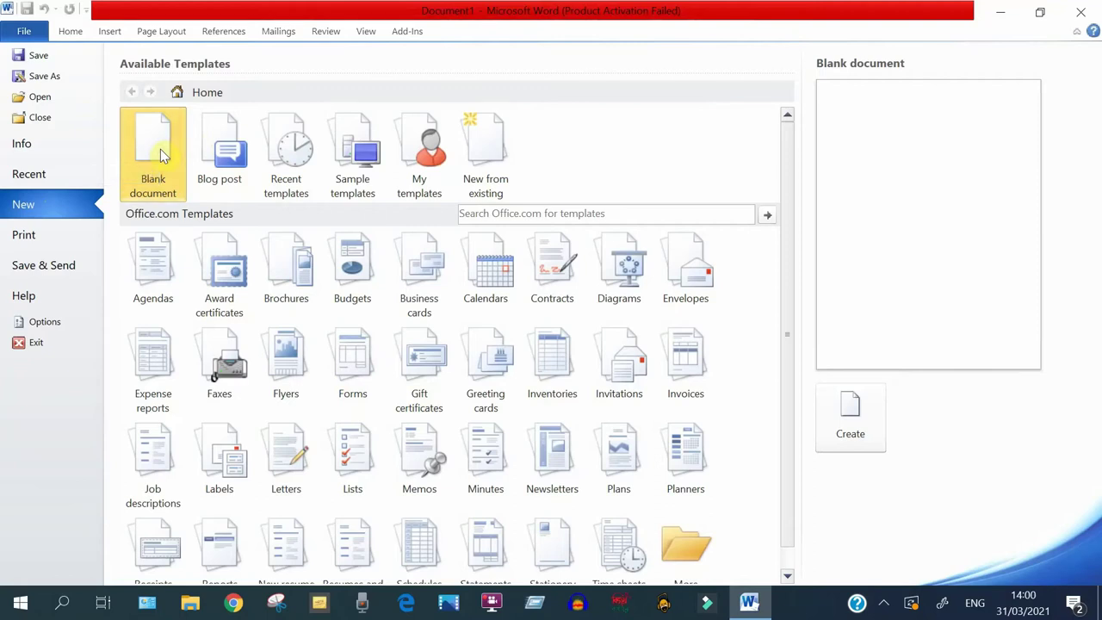
click(851, 426)
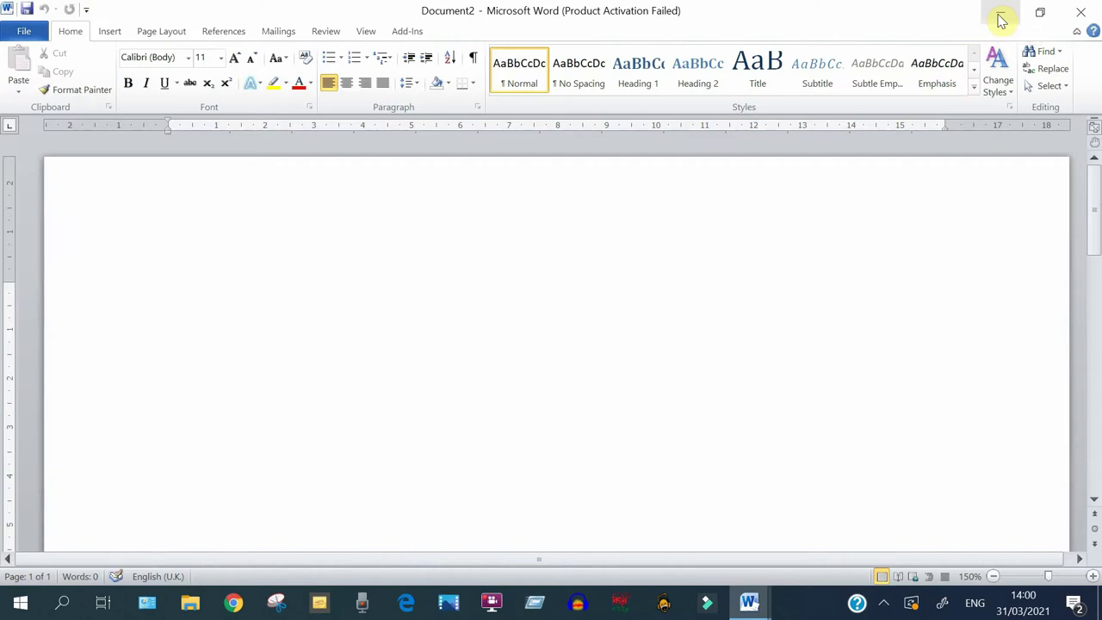
Step: Minimise Document2, restore it from the taskbar, then close it, leaving blank Document1
click(1002, 21)
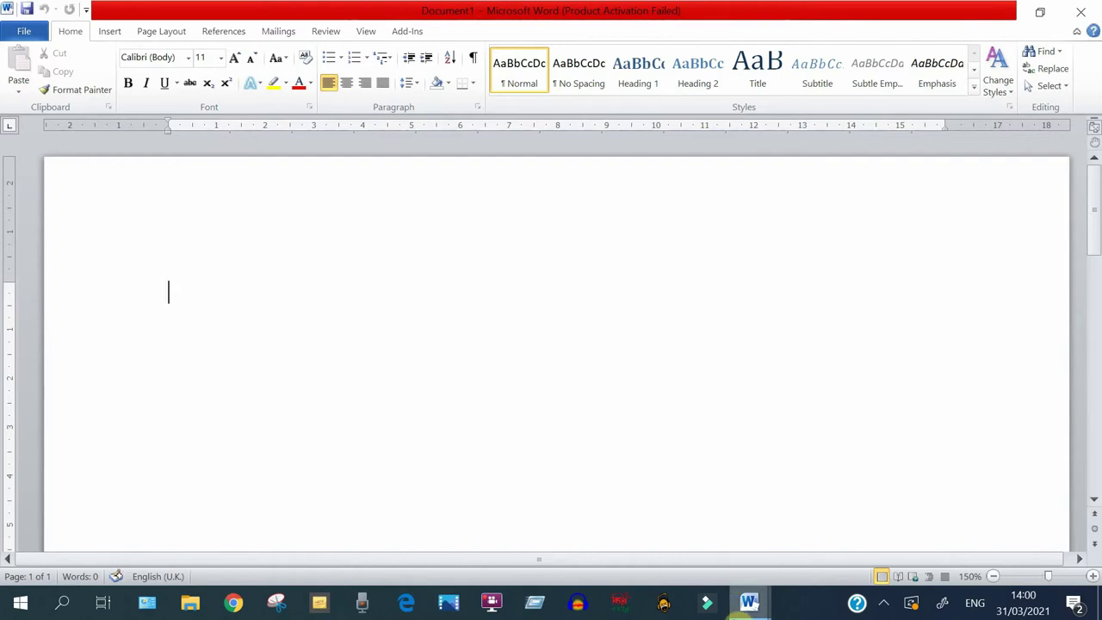
mouse_move(748, 602)
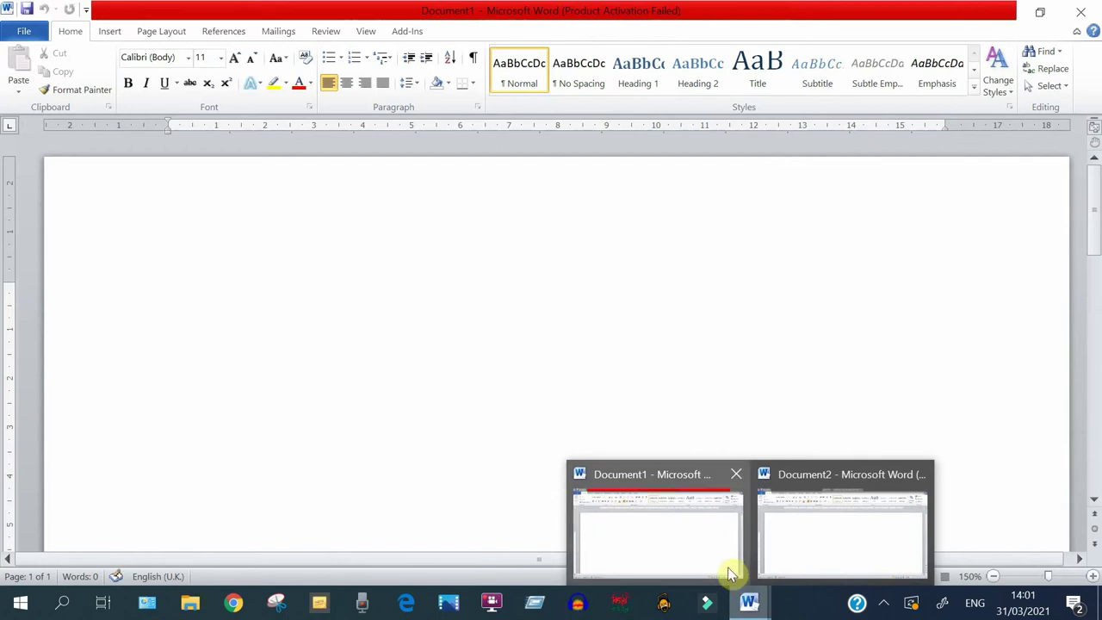
mouse_move(841, 534)
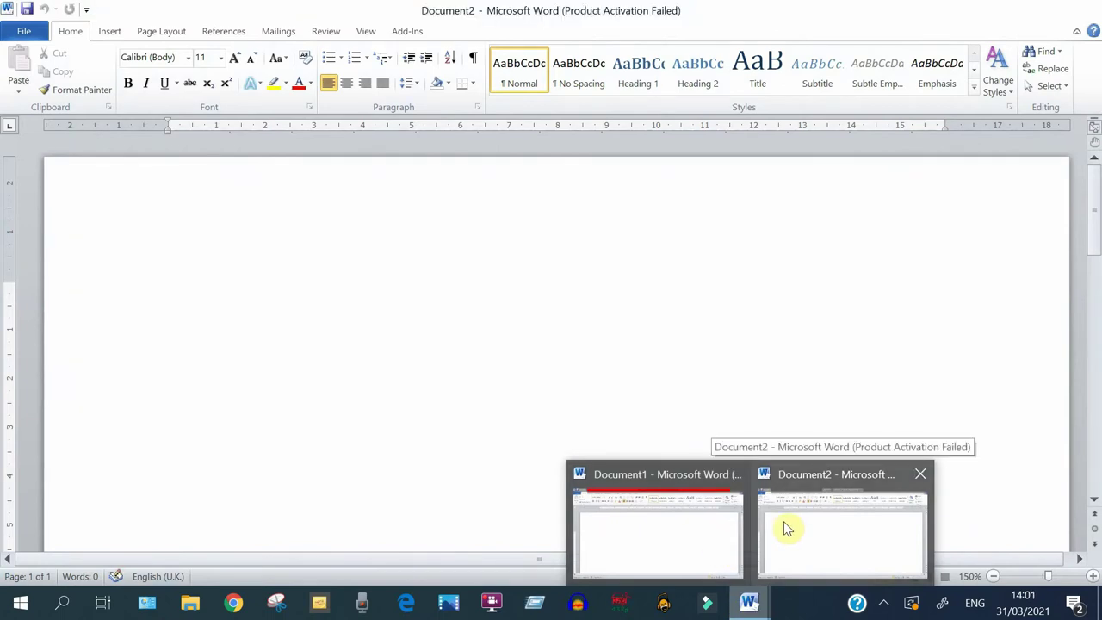
click(812, 517)
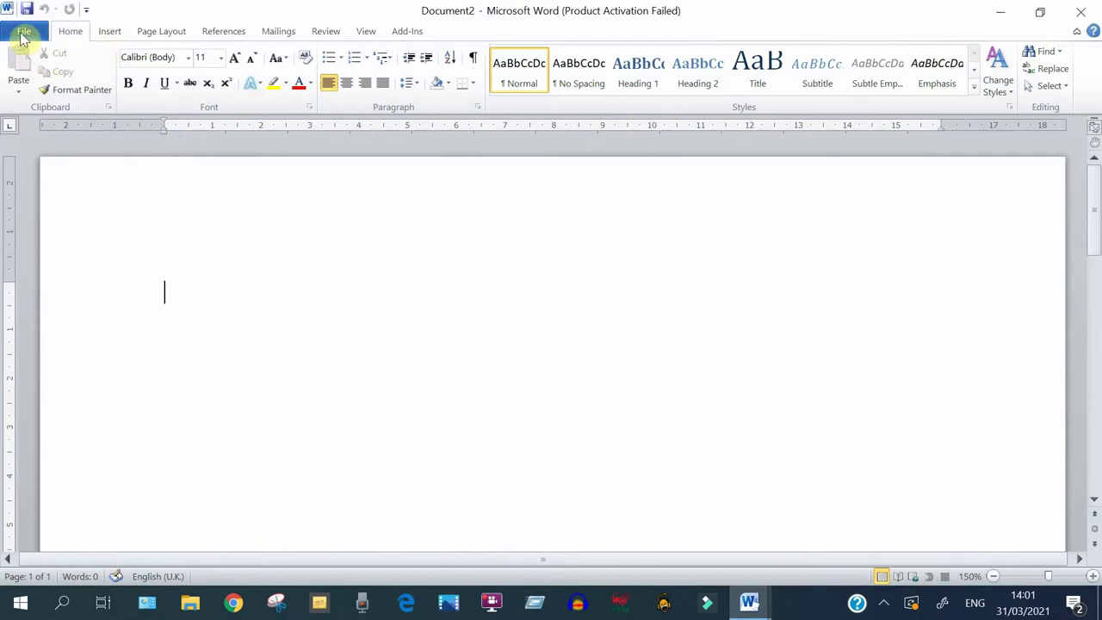
click(24, 34)
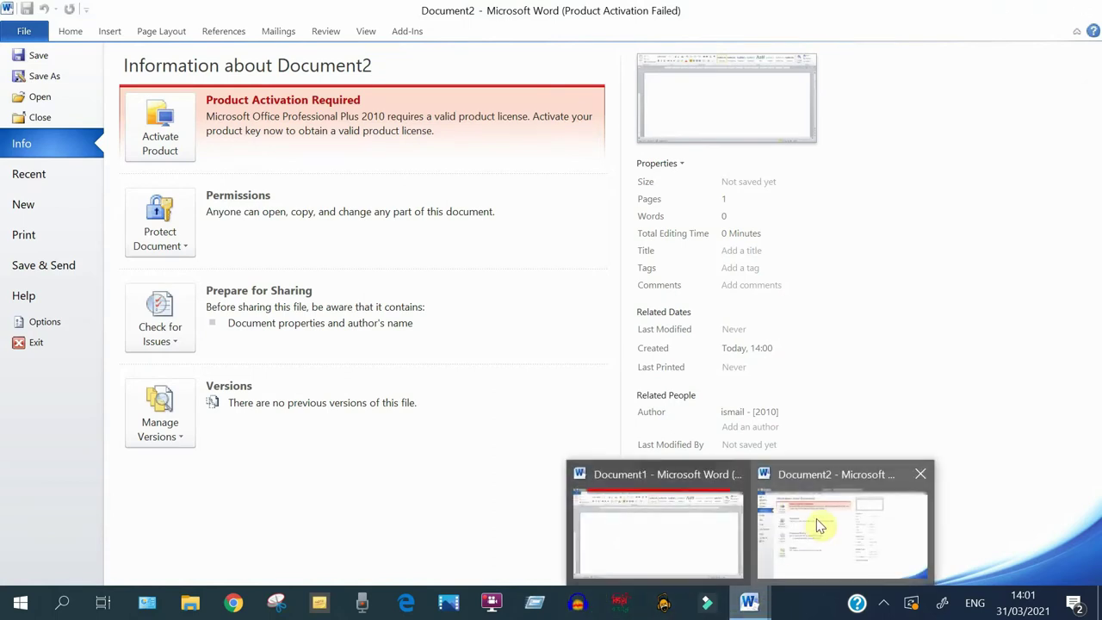
click(816, 522)
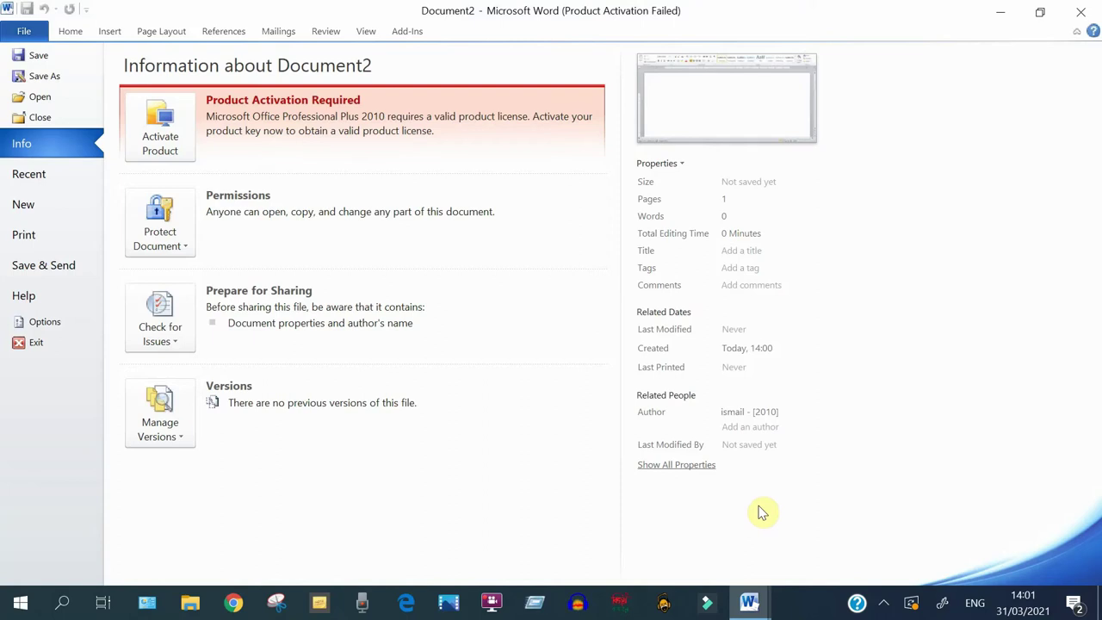
click(35, 118)
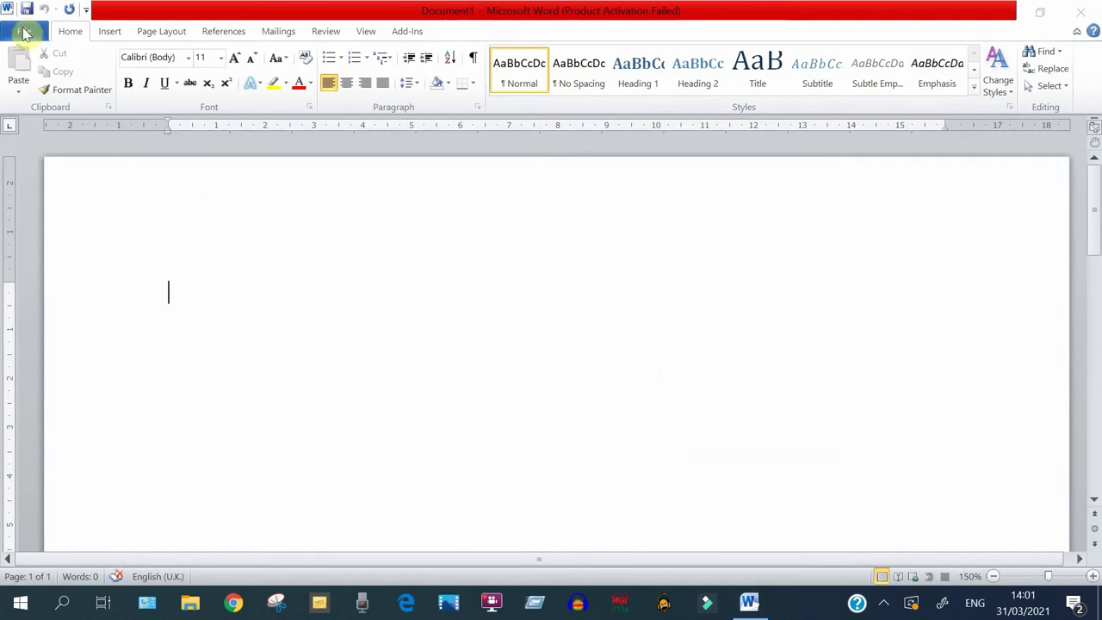
Step: Open Avijatrik Blood Donor List.docx (G:\MS Word & PDF) from the Recent documents list
click(24, 32)
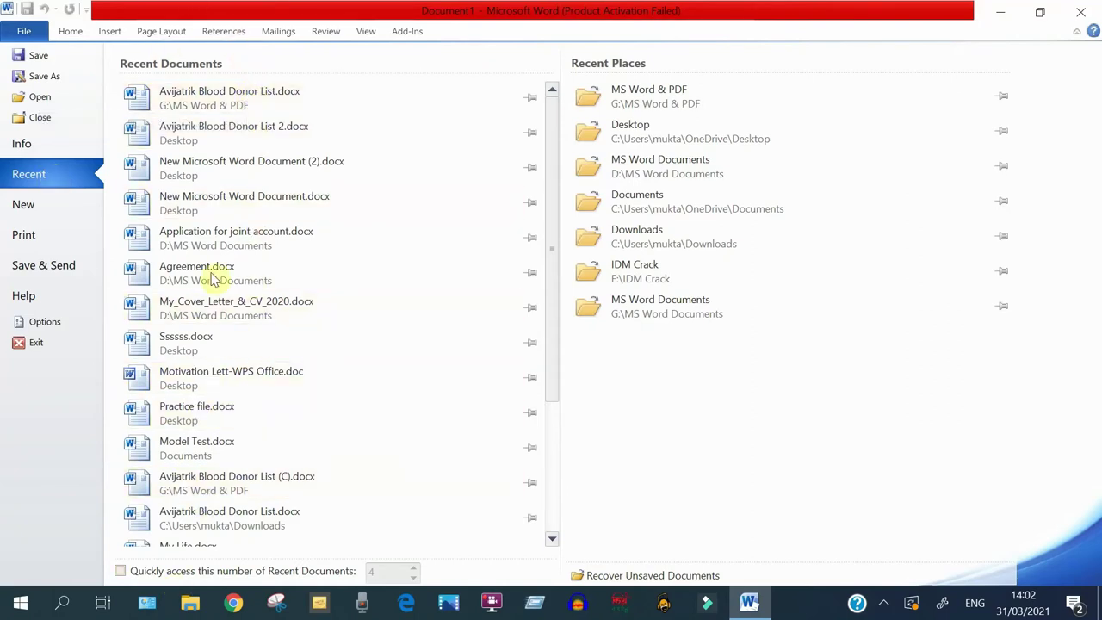
click(209, 110)
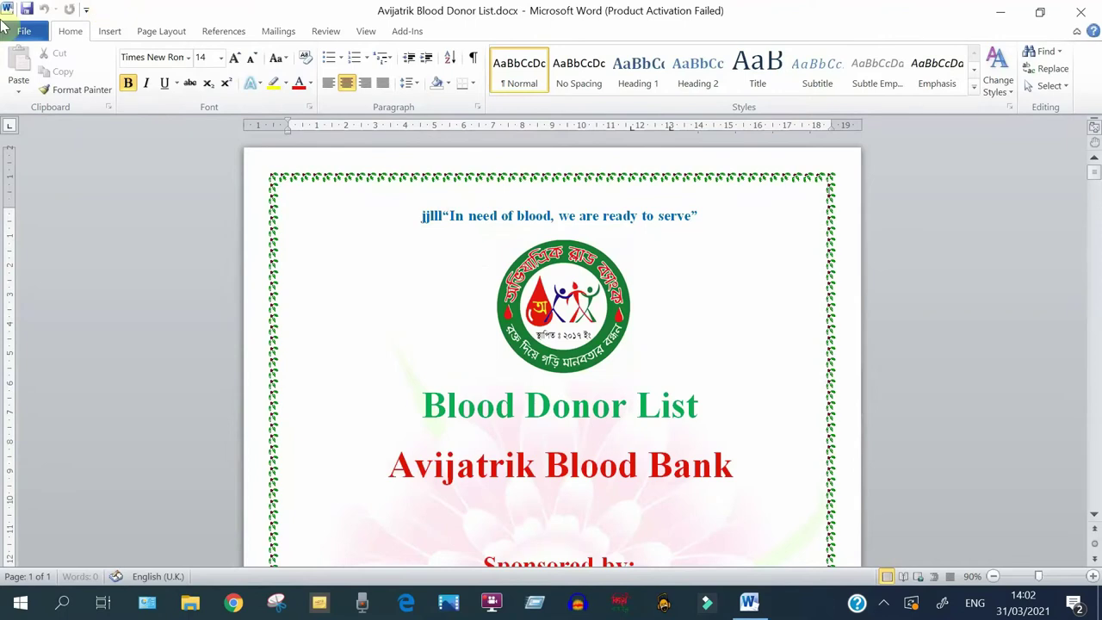
Step: Close Avijatrik Blood Donor List.docx and reopen it through the Open dialog from G:\MS Word & PDF
click(24, 32)
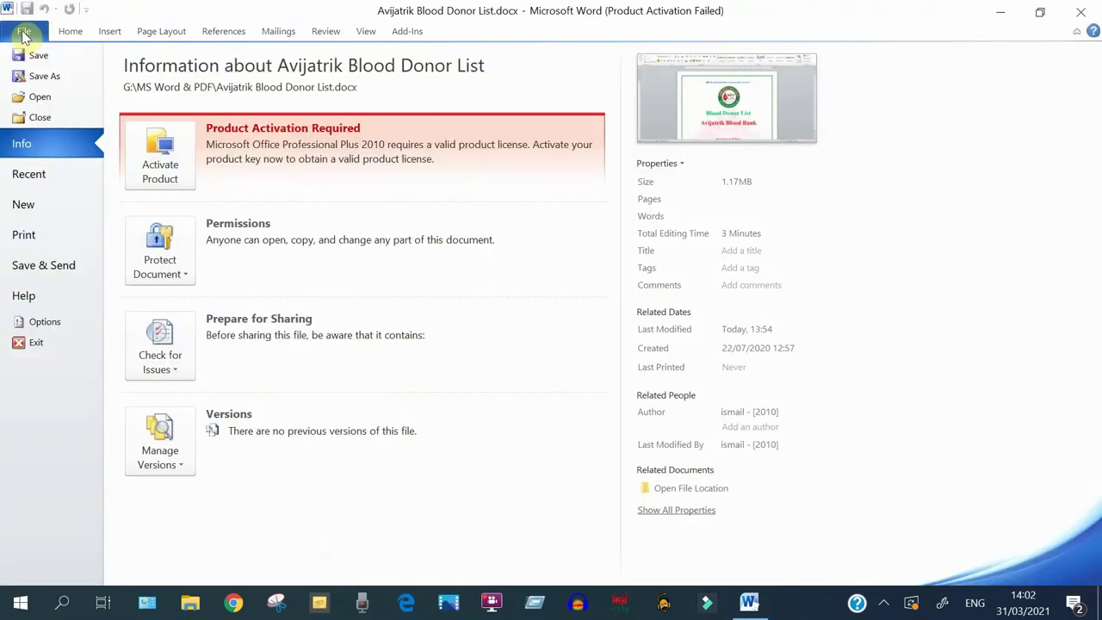
click(38, 118)
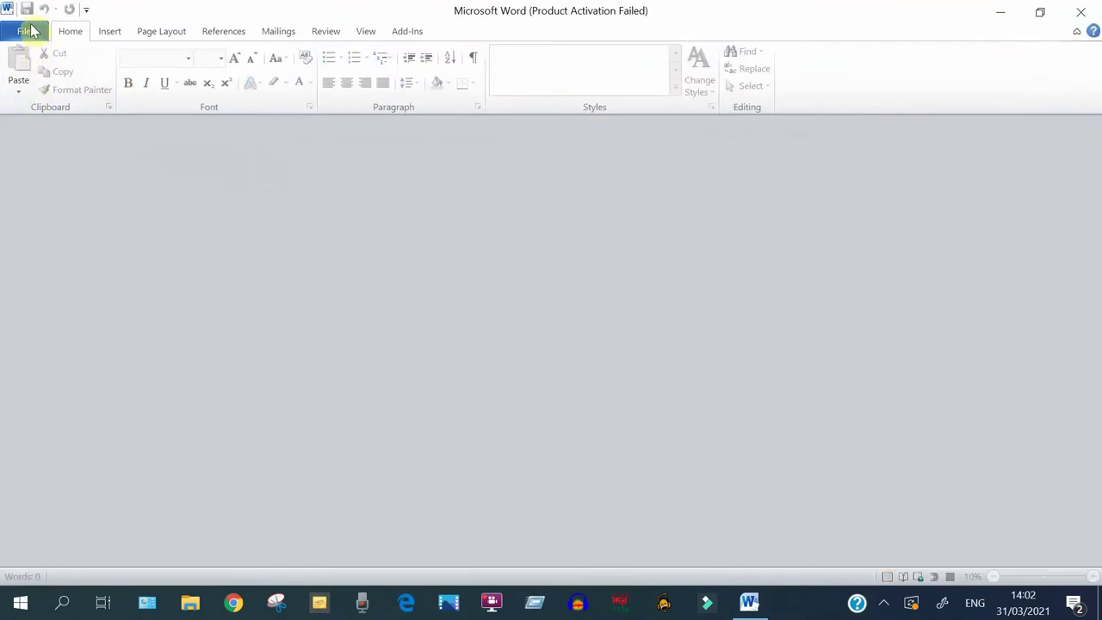
click(26, 32)
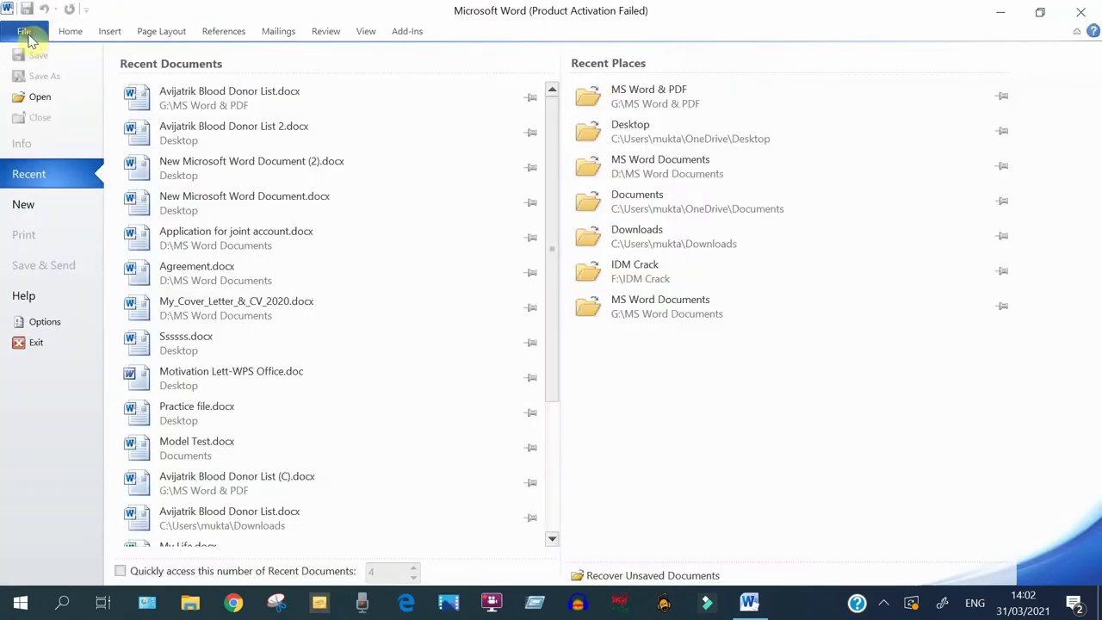
click(51, 98)
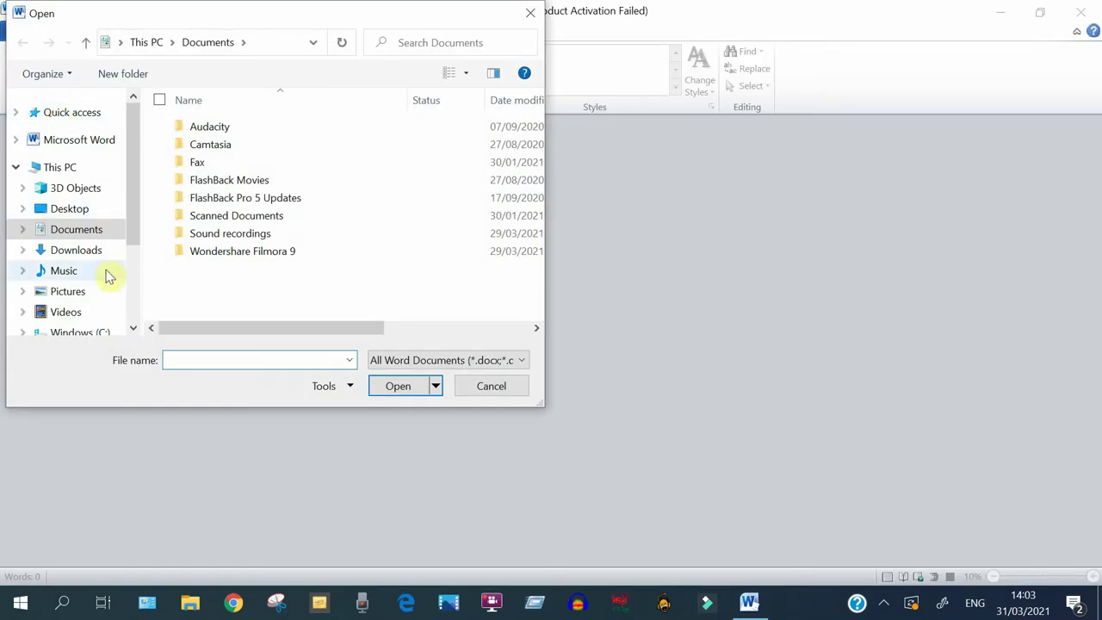
scroll(108, 284, down, 1)
scroll(107, 291, down, 1)
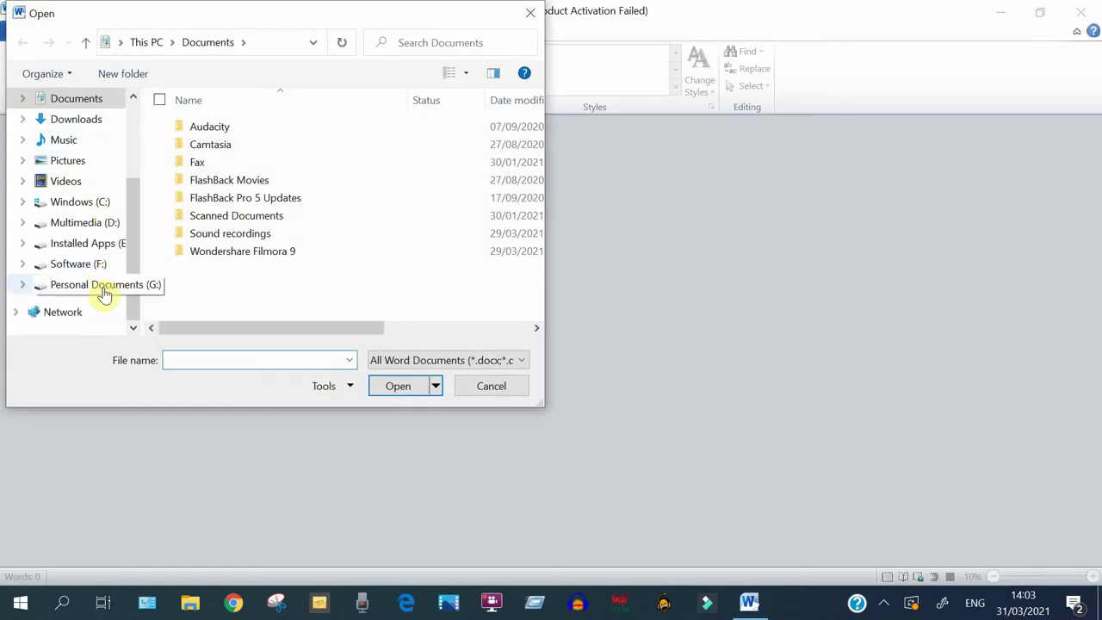
click(107, 285)
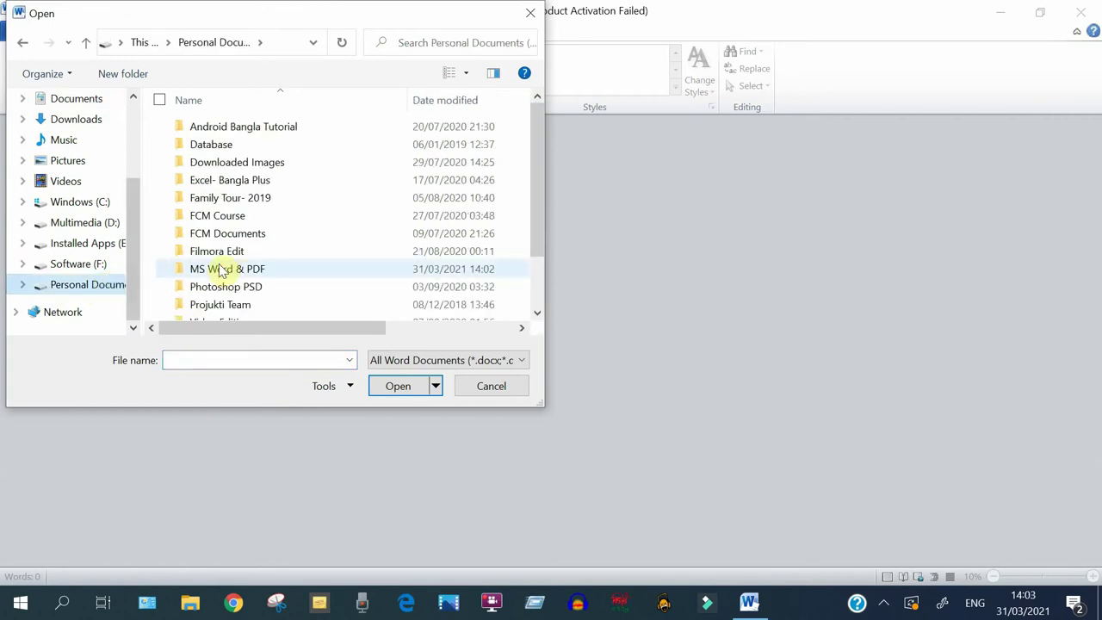
scroll(249, 301, down, 1)
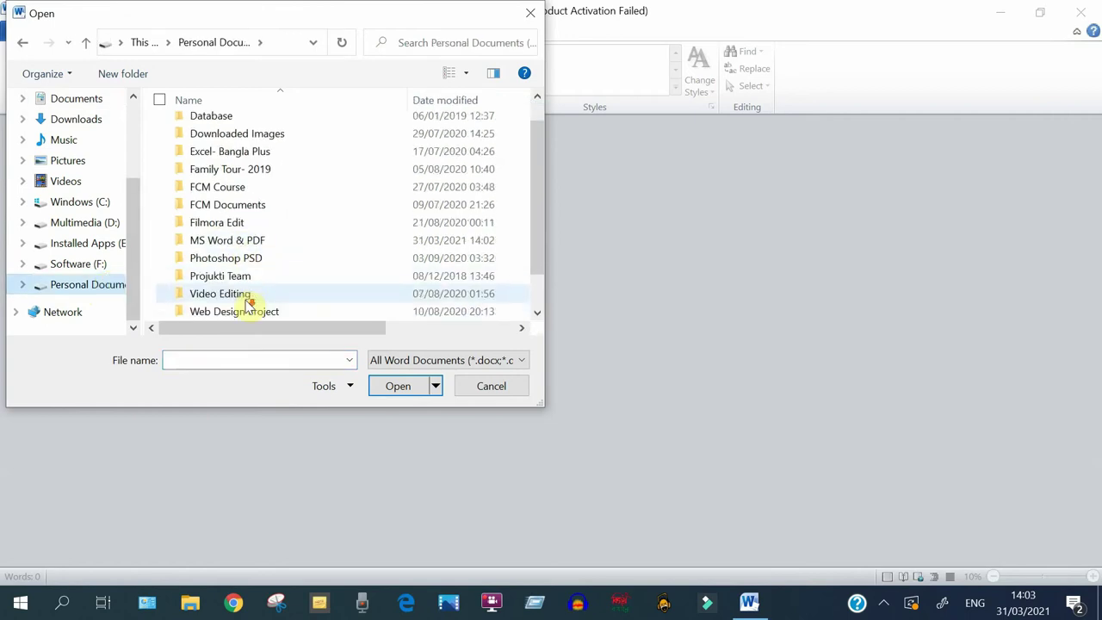
double_click(255, 244)
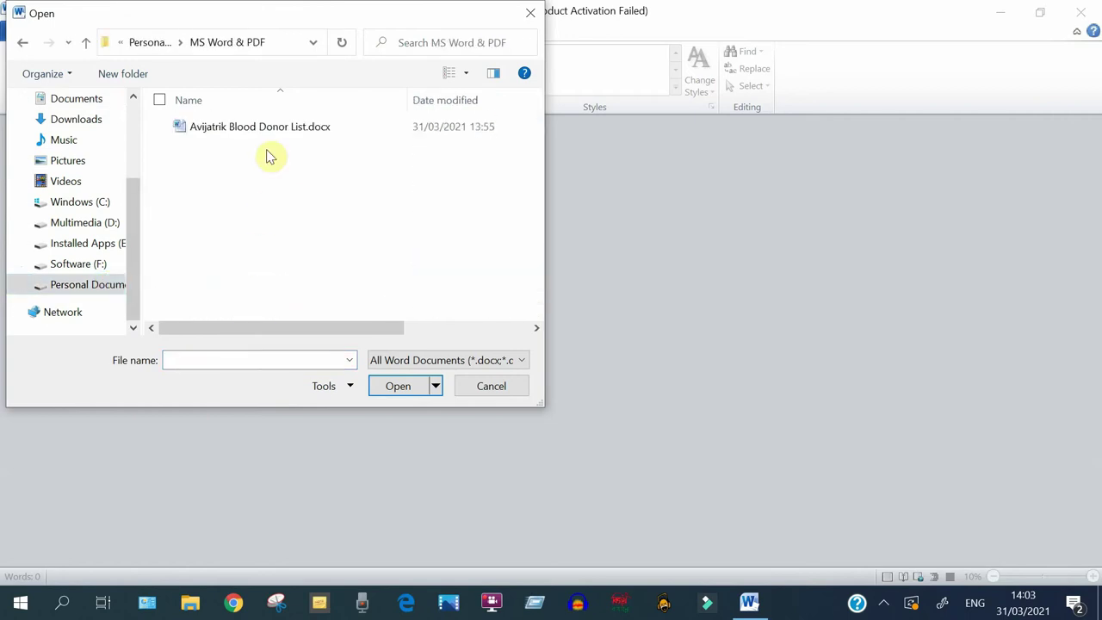
double_click(267, 126)
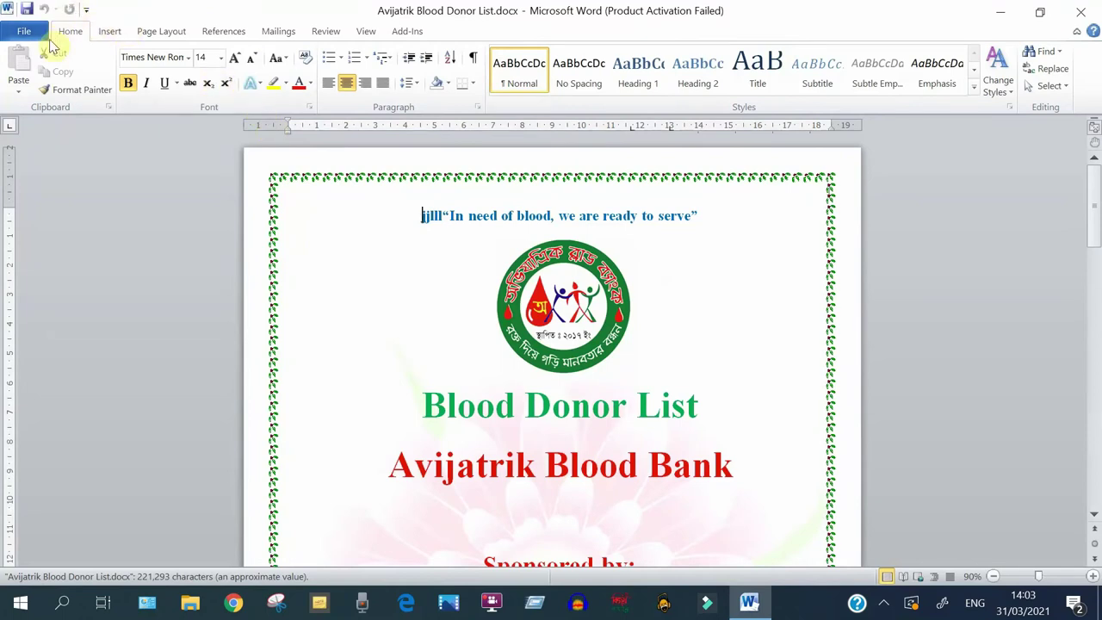
Step: Show the document's Info page: 155 pages, 38813 words, 1.17MB
click(24, 30)
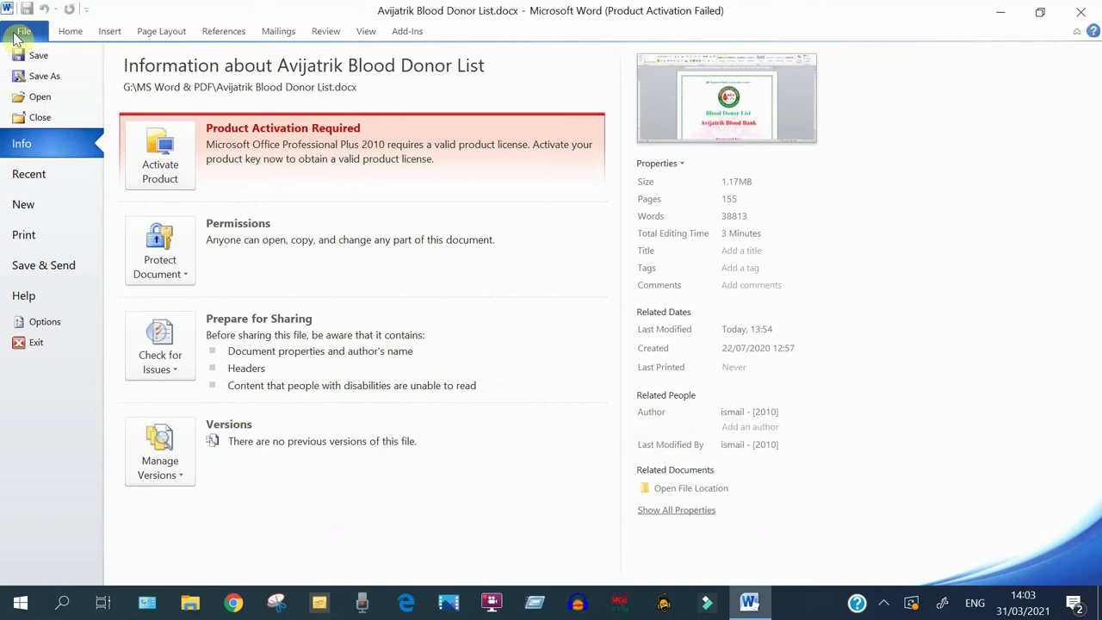
Step: Delete the stray 'jjlll' letters before the quote in the 'In need of blood' heading
click(72, 58)
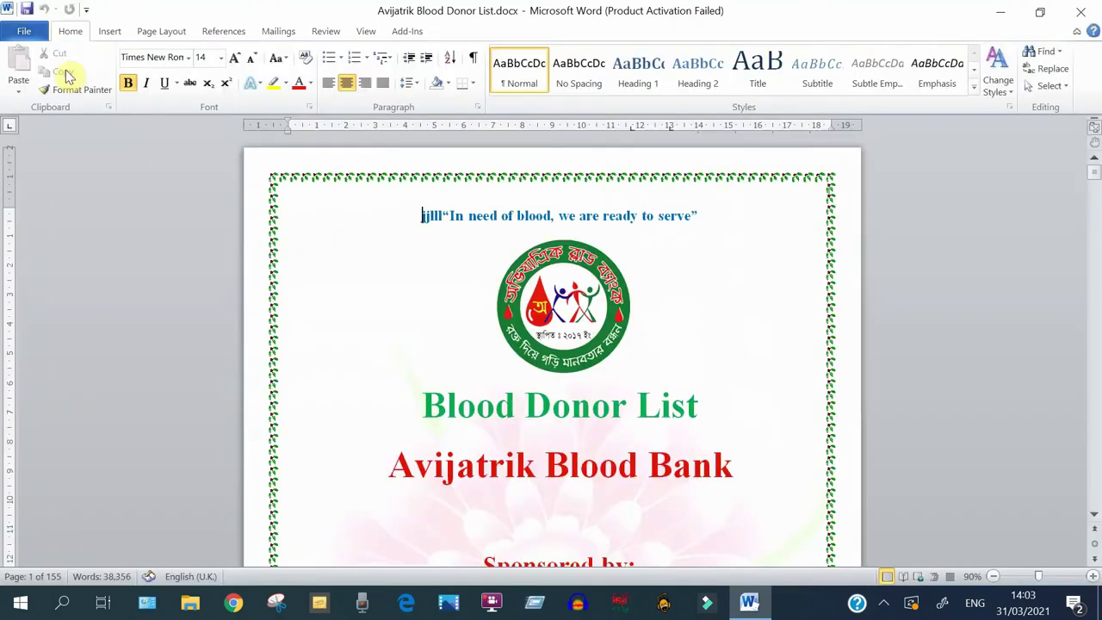
click(442, 216)
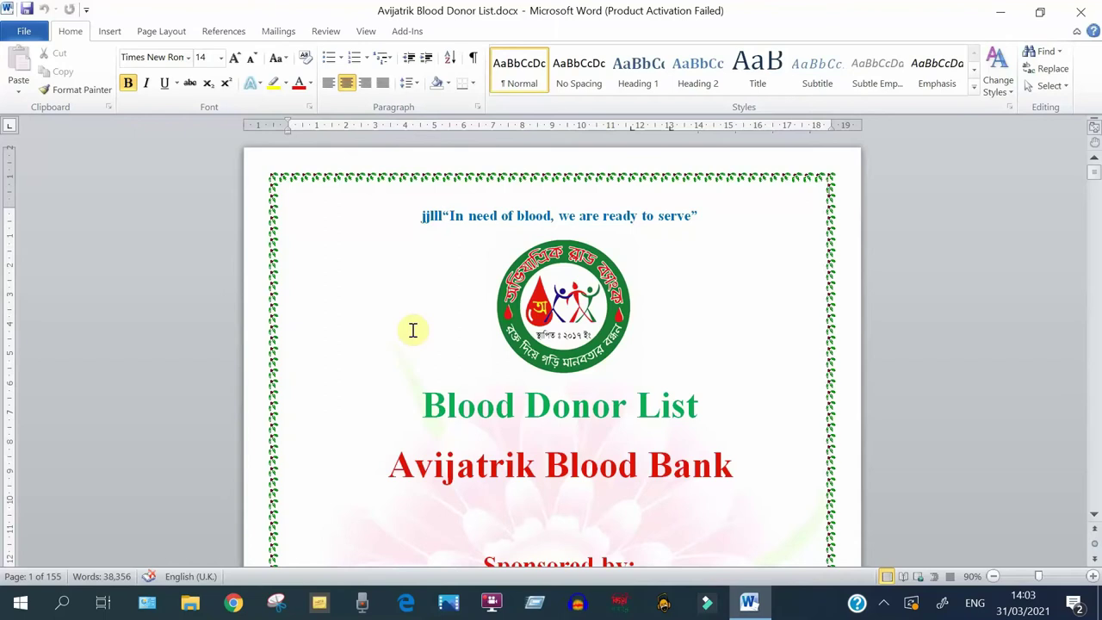
key(BackSpace)
key(BackSpace)
key(BackSpace)
key(BackSpace)
key(BackSpace)
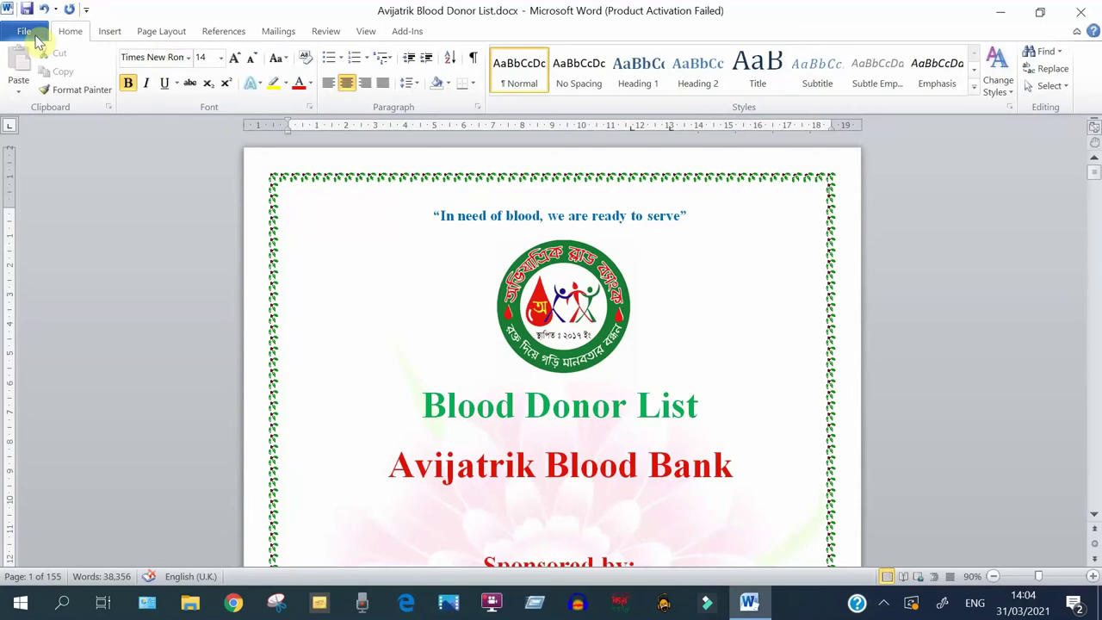
Step: Save the corrected Avijatrik Blood Donor List.docx, then bring up the Save As dialog
click(36, 41)
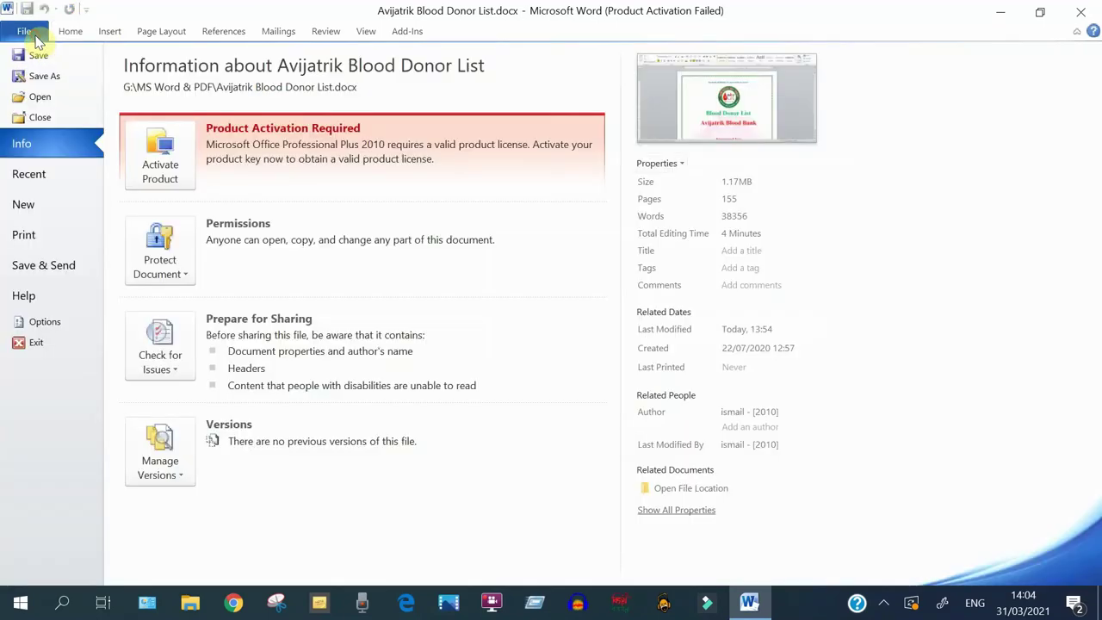
click(36, 58)
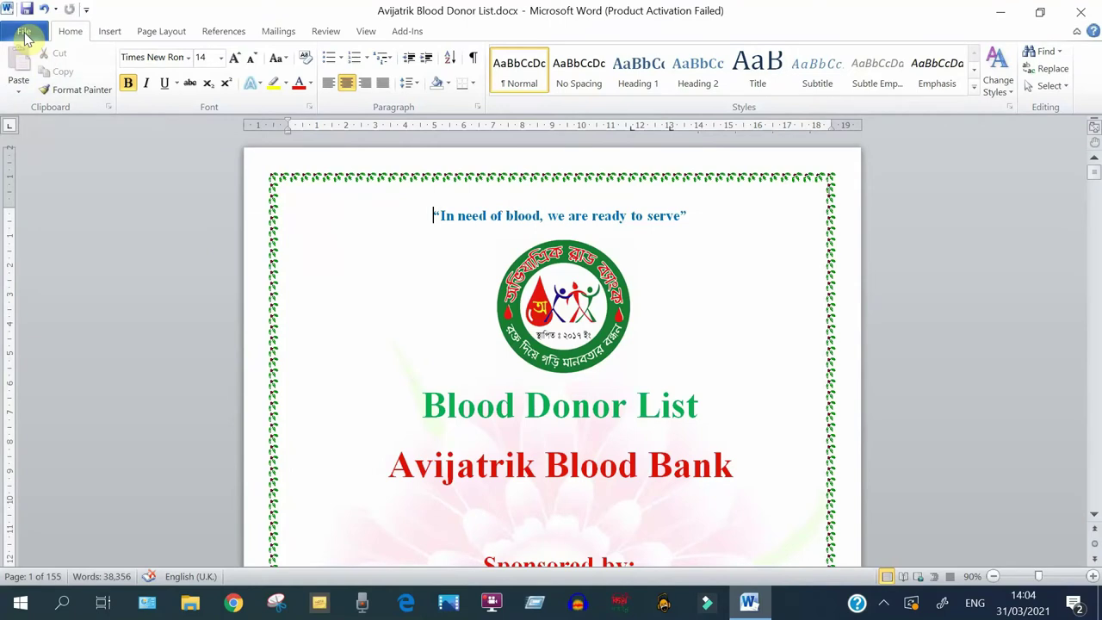
click(25, 38)
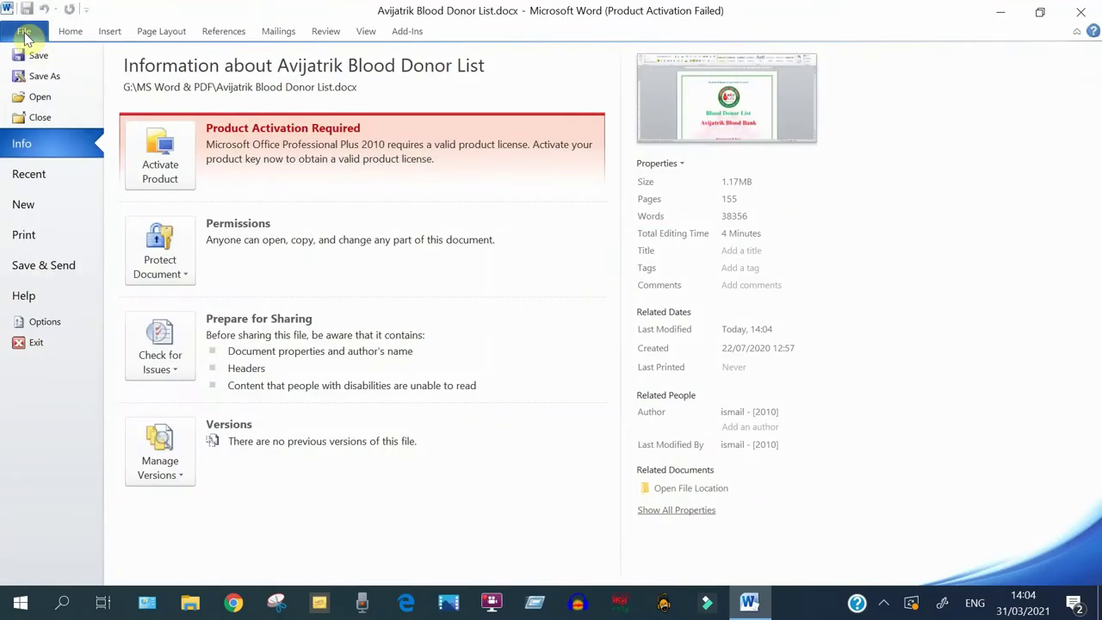
click(34, 79)
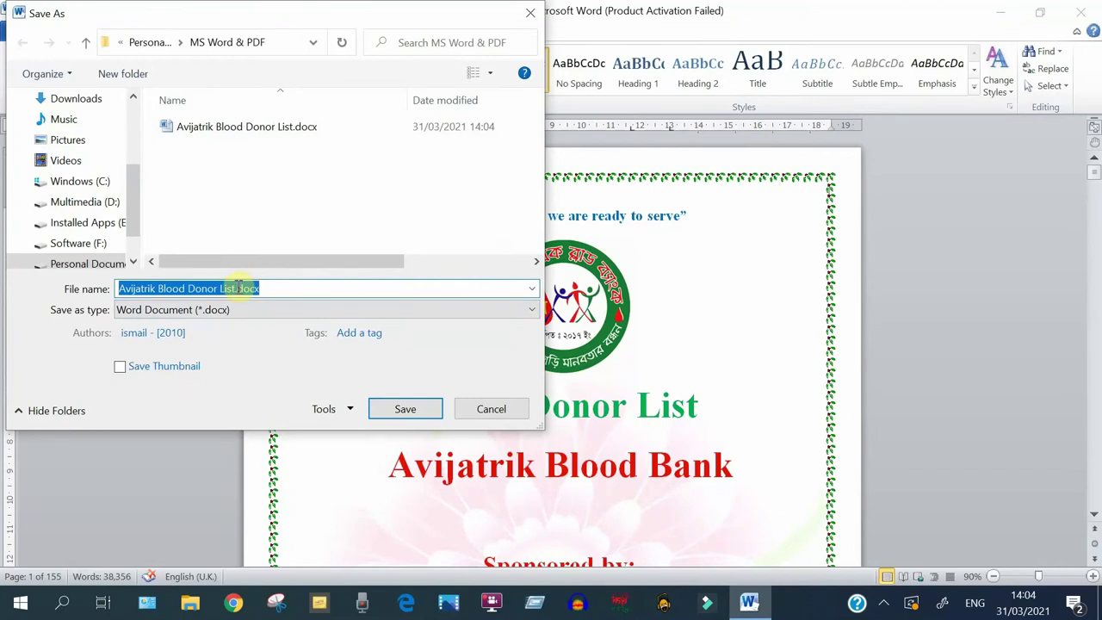
Step: Append 2 to the file name and save it to the Desktop as Avijatrik Blood Donor List2.docx
click(237, 289)
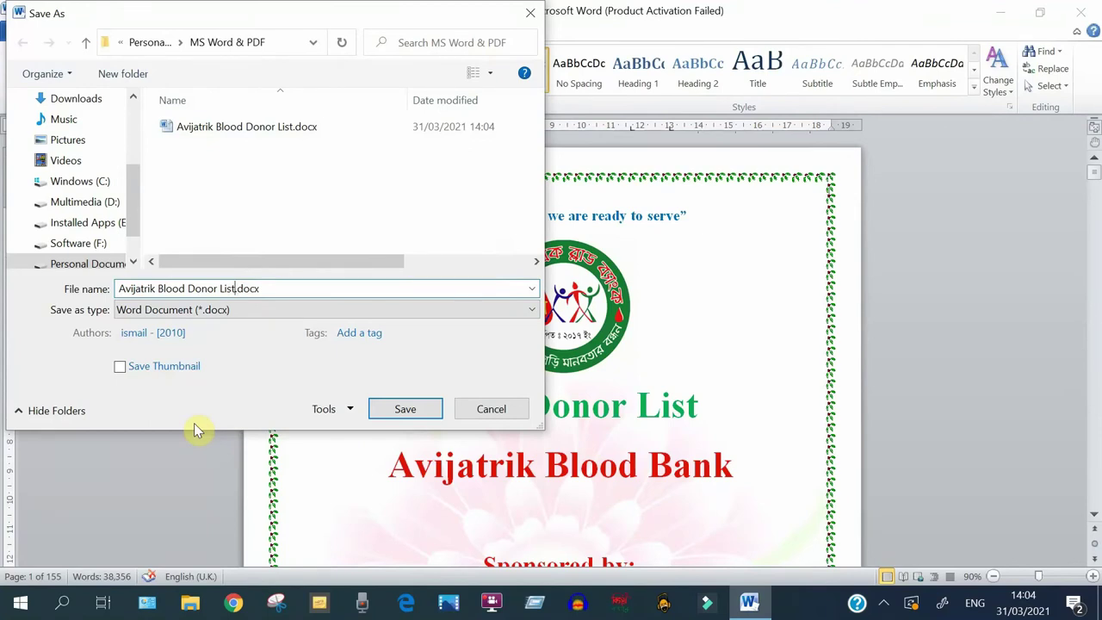
text(2)
scroll(104, 250, down, 1)
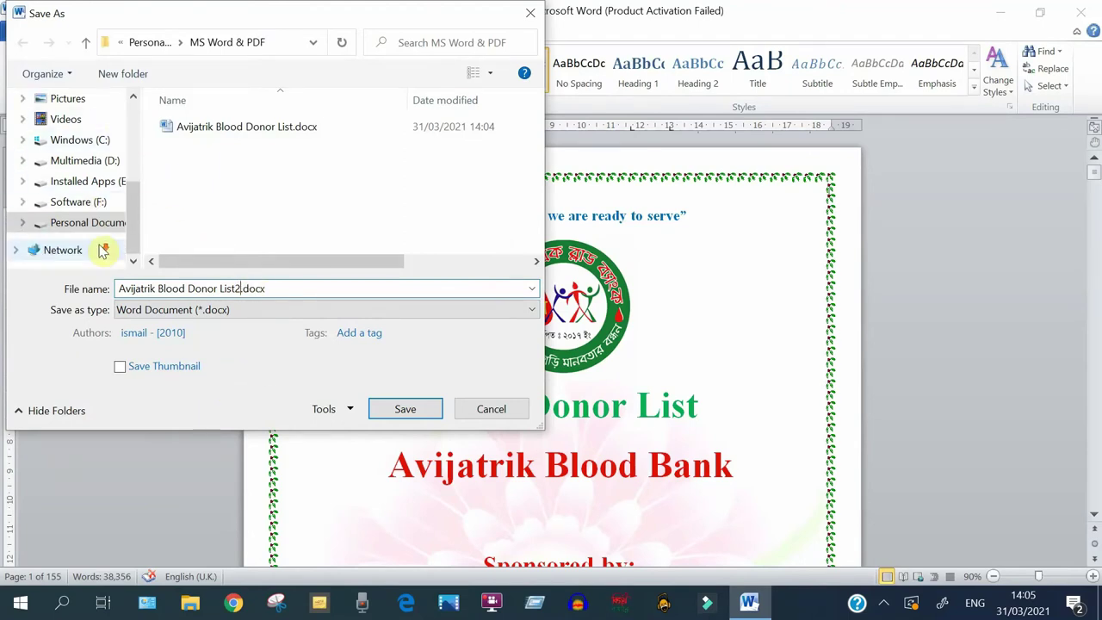
scroll(103, 249, up, 2)
scroll(99, 250, down, 1)
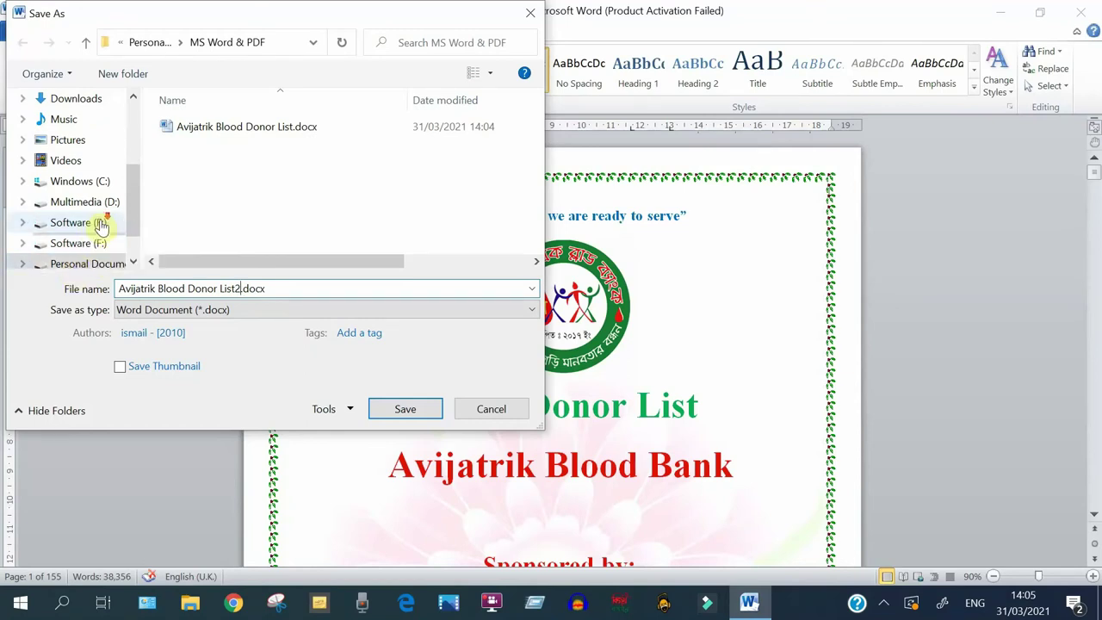
scroll(100, 224, up, 1)
click(88, 105)
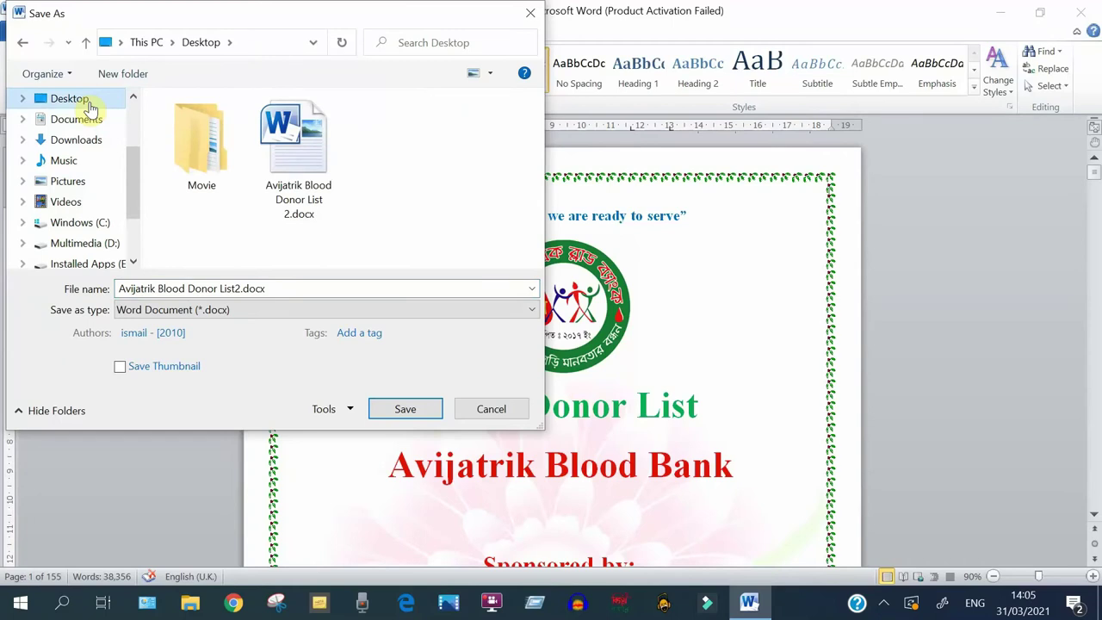
click(429, 410)
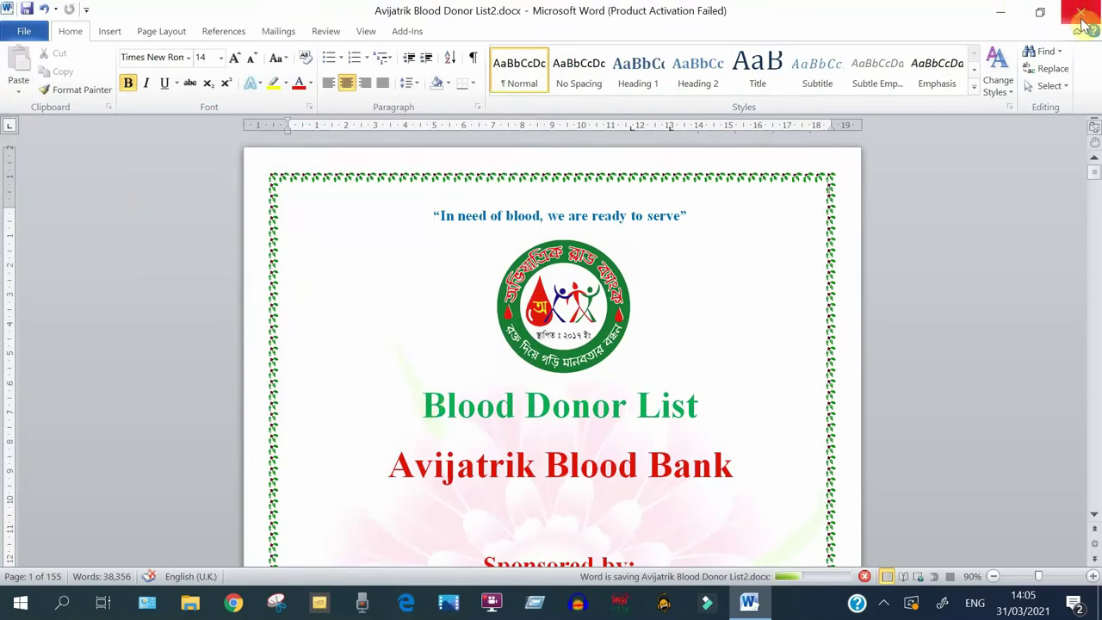
Step: Exit Word and reopen Avijatrik Blood Donor List2 from its desktop icon
click(1084, 23)
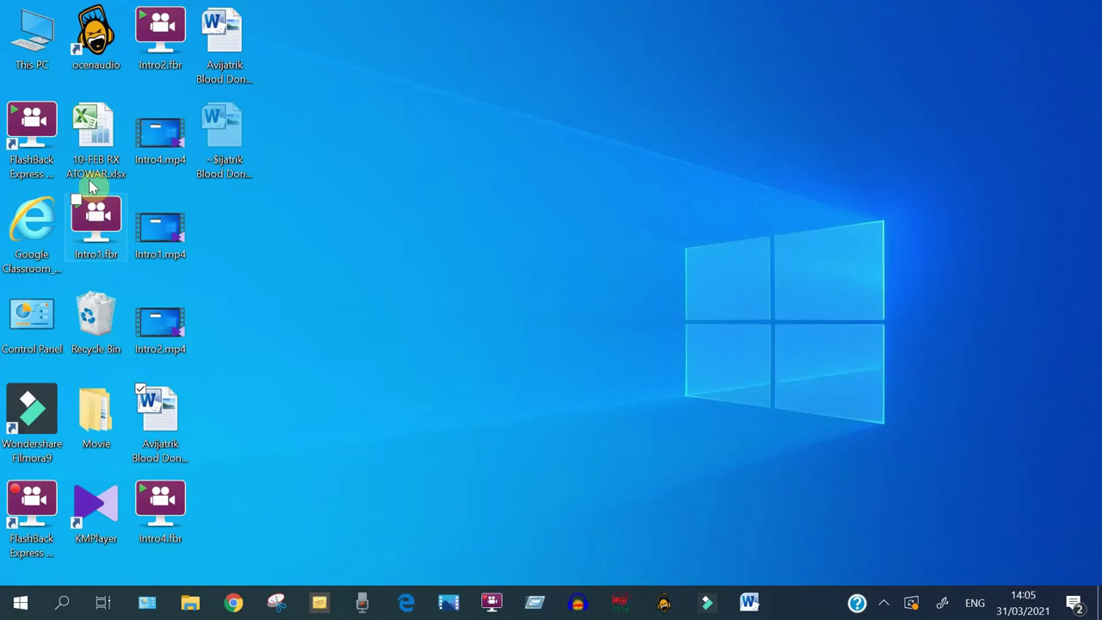
click(232, 28)
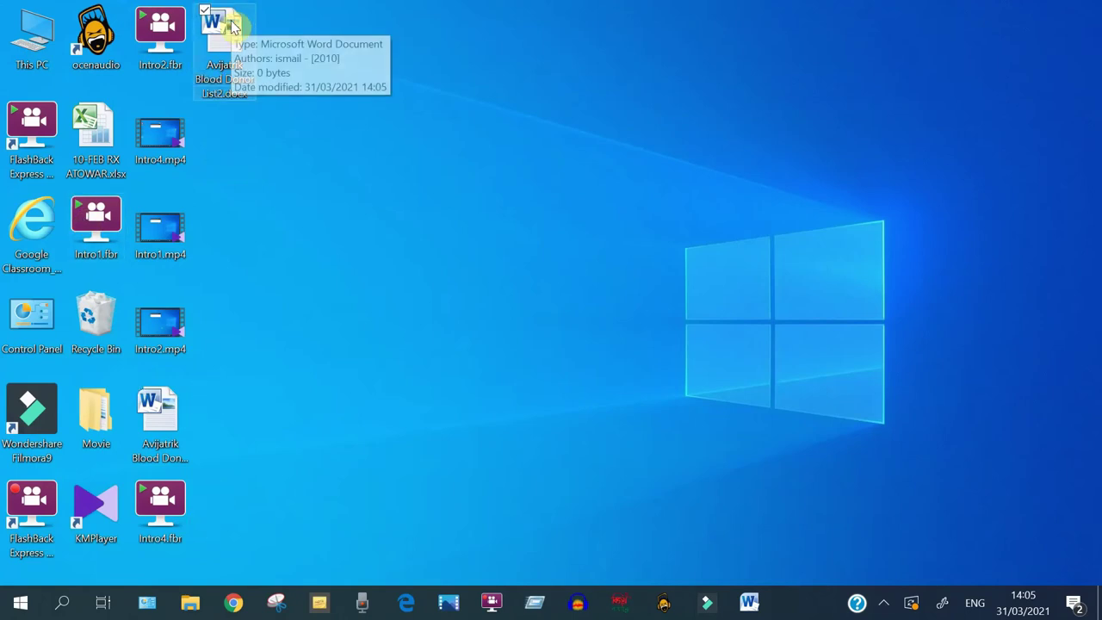
double_click(233, 28)
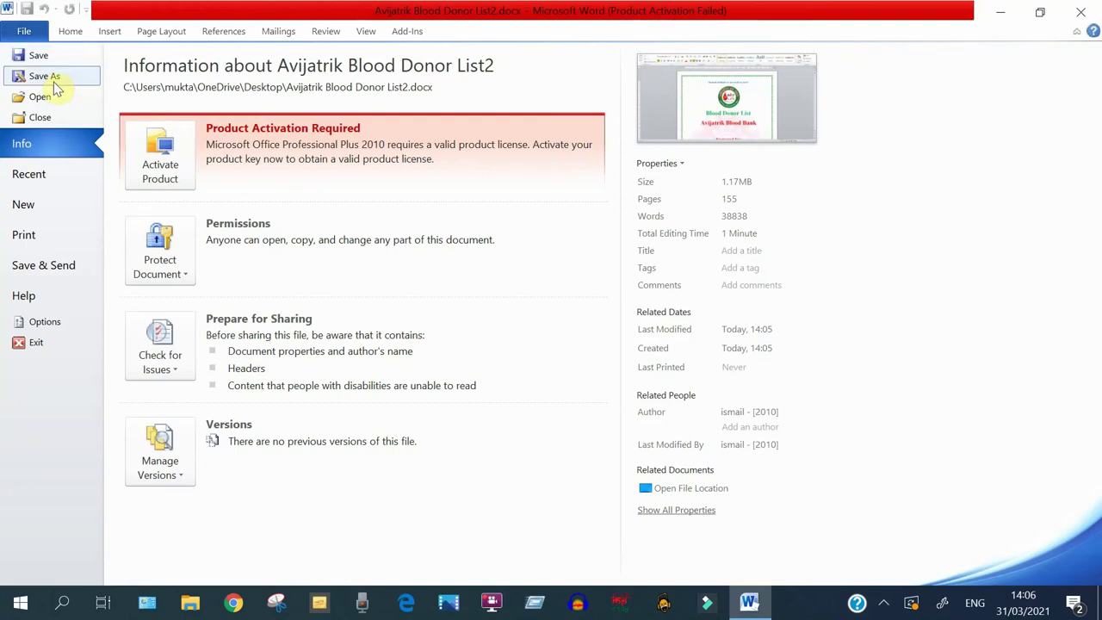
key(Escape)
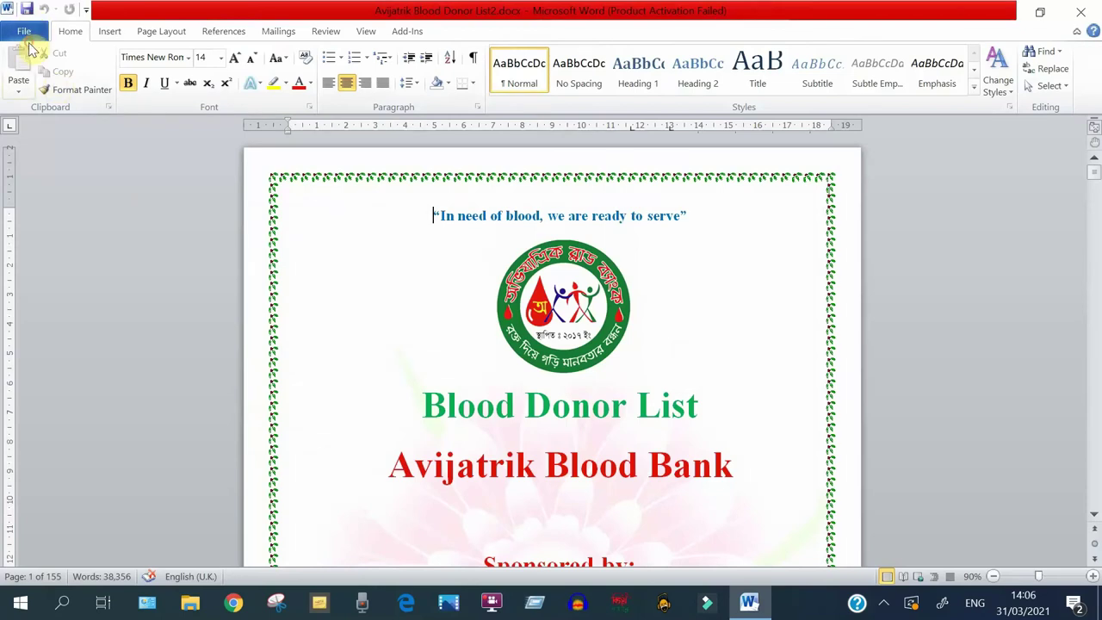
click(26, 32)
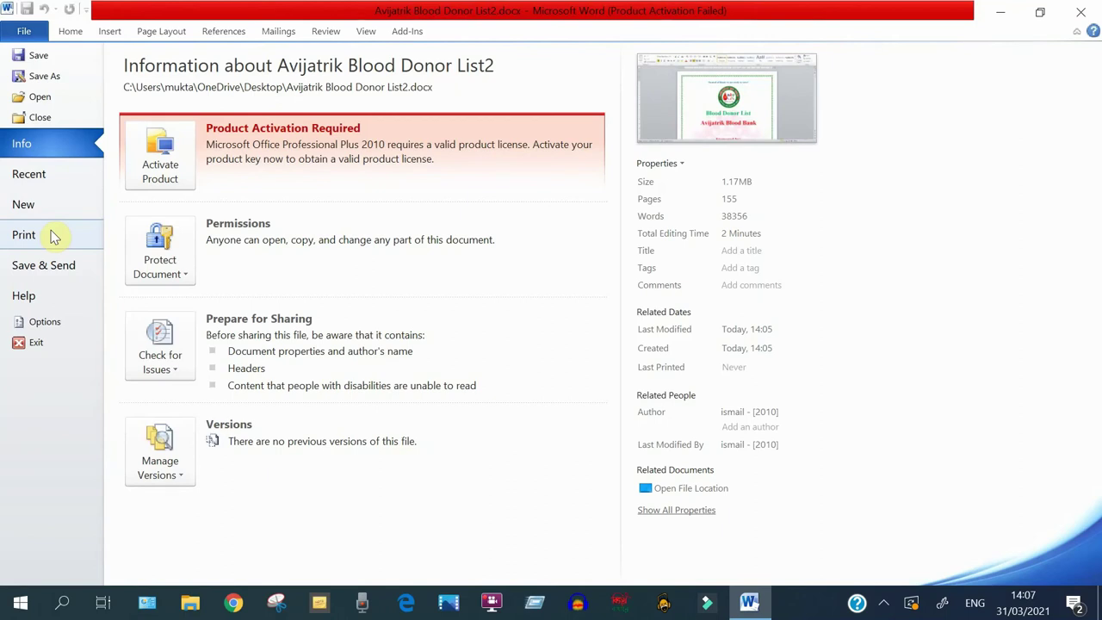
Step: Show the Print page previewing the cover page with Microsoft Print to PDF and 1 copy
click(52, 234)
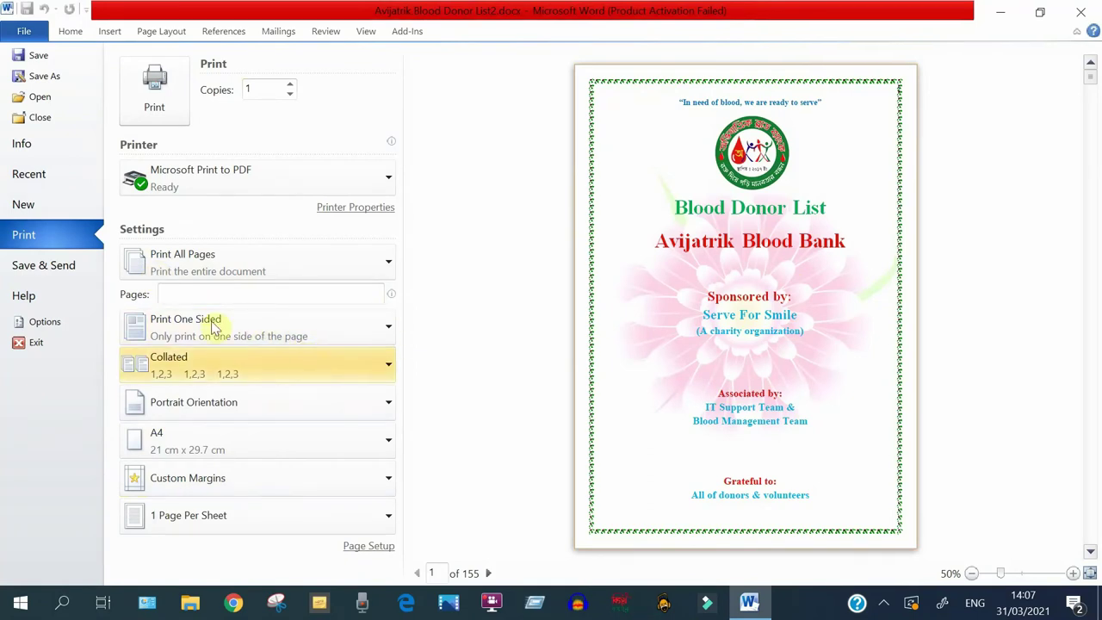
click(50, 238)
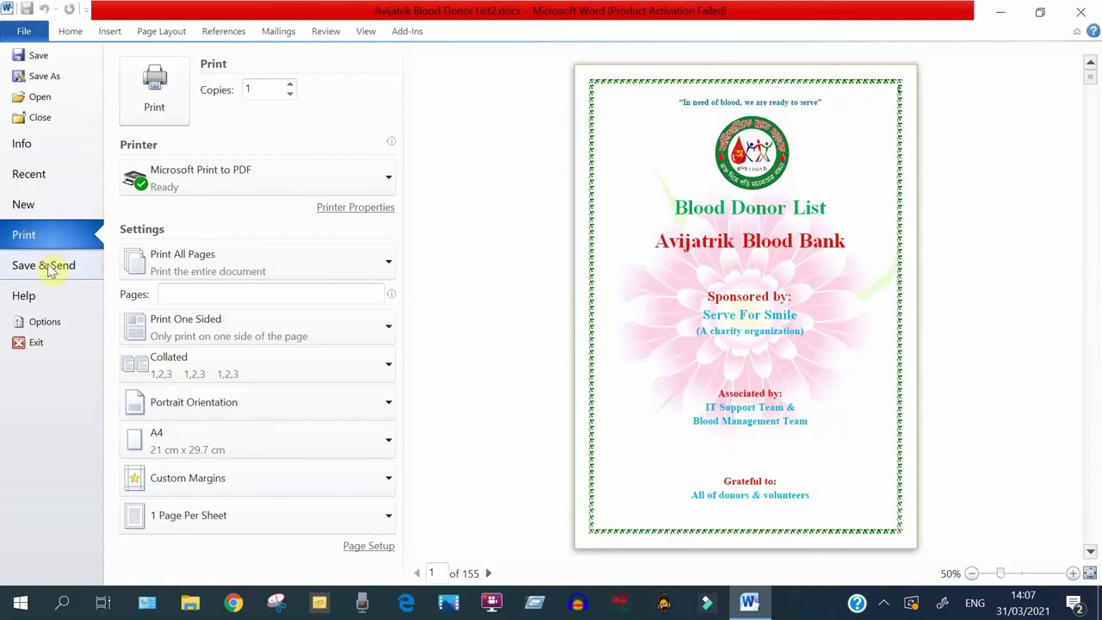
Step: Show the Save & Send page listing e-mail sending and file type options
click(49, 269)
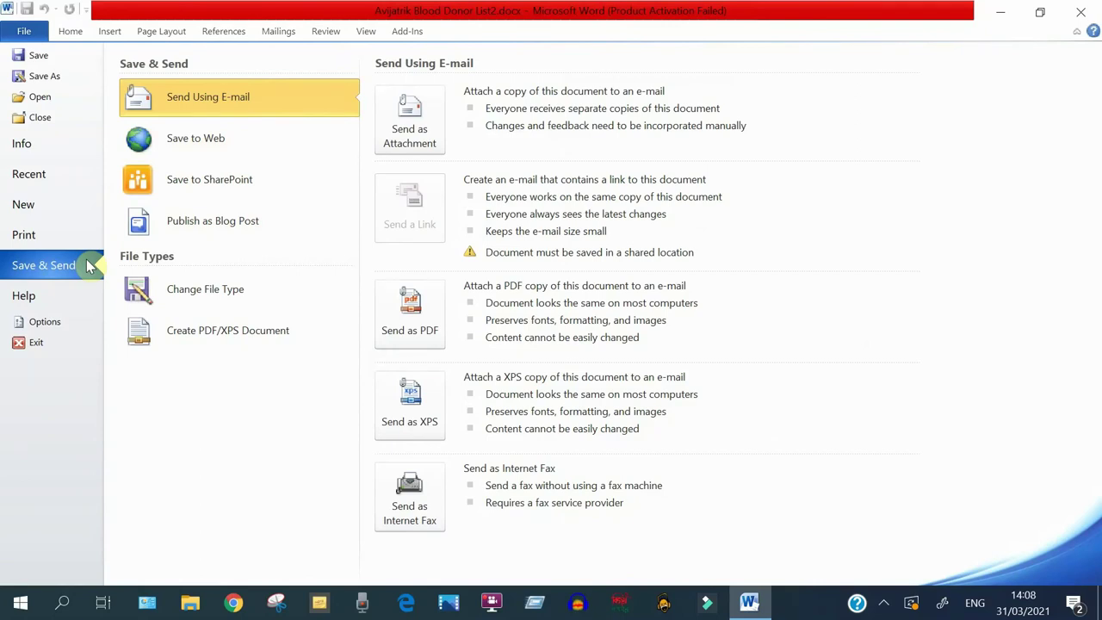
Step: Review the Help product information page, then close the Word Options dialog
click(54, 302)
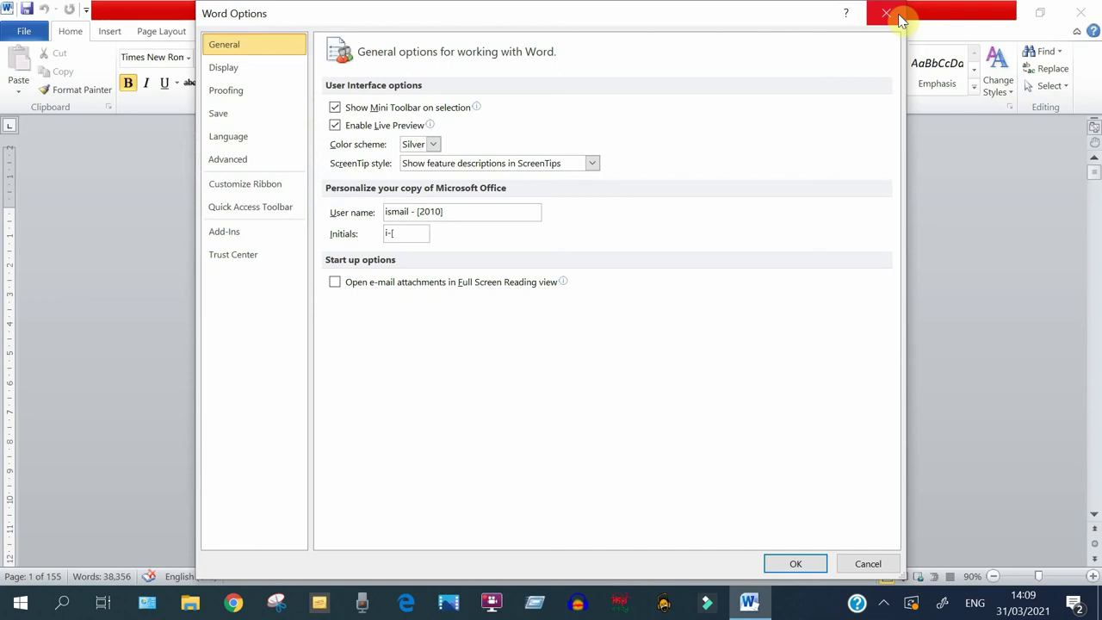
click(898, 19)
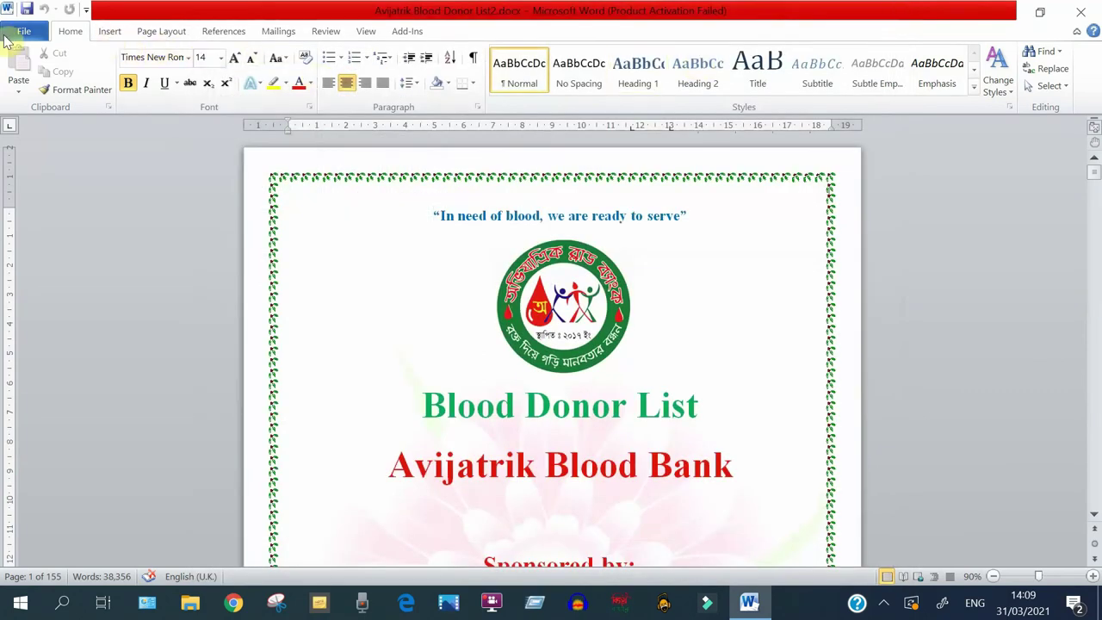
Step: Exit Word from the File menu, leaving the Windows desktop showing
click(7, 36)
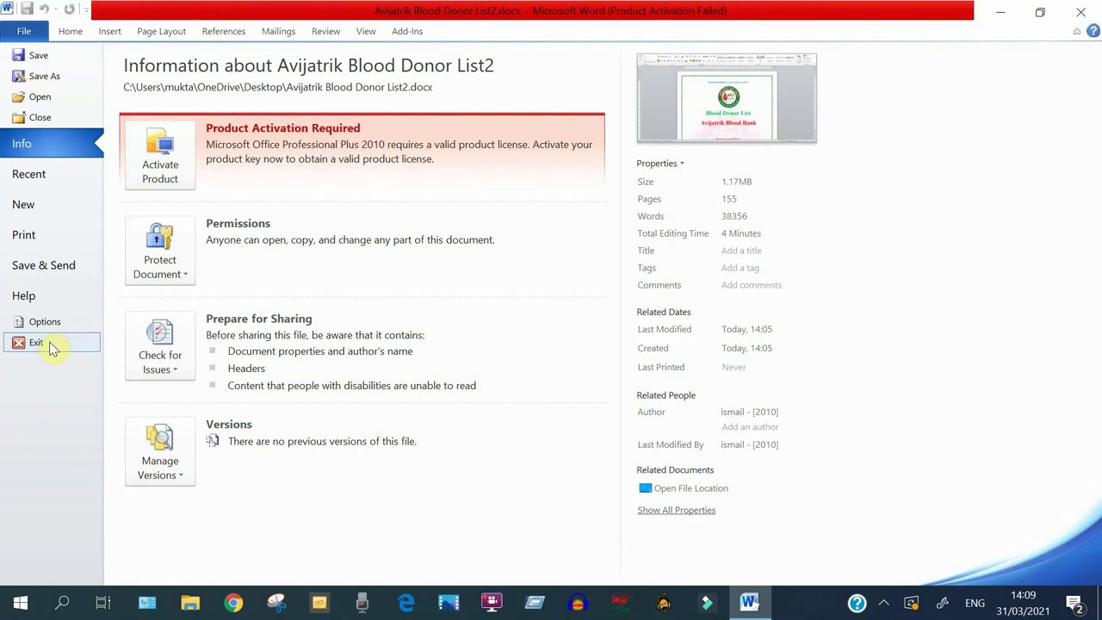
click(49, 345)
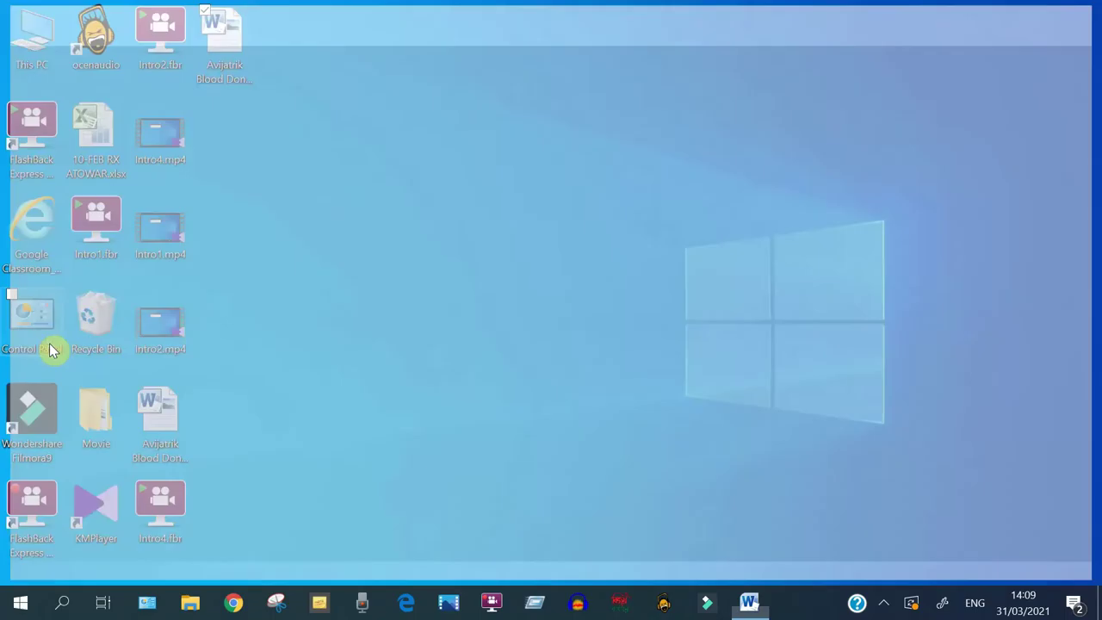